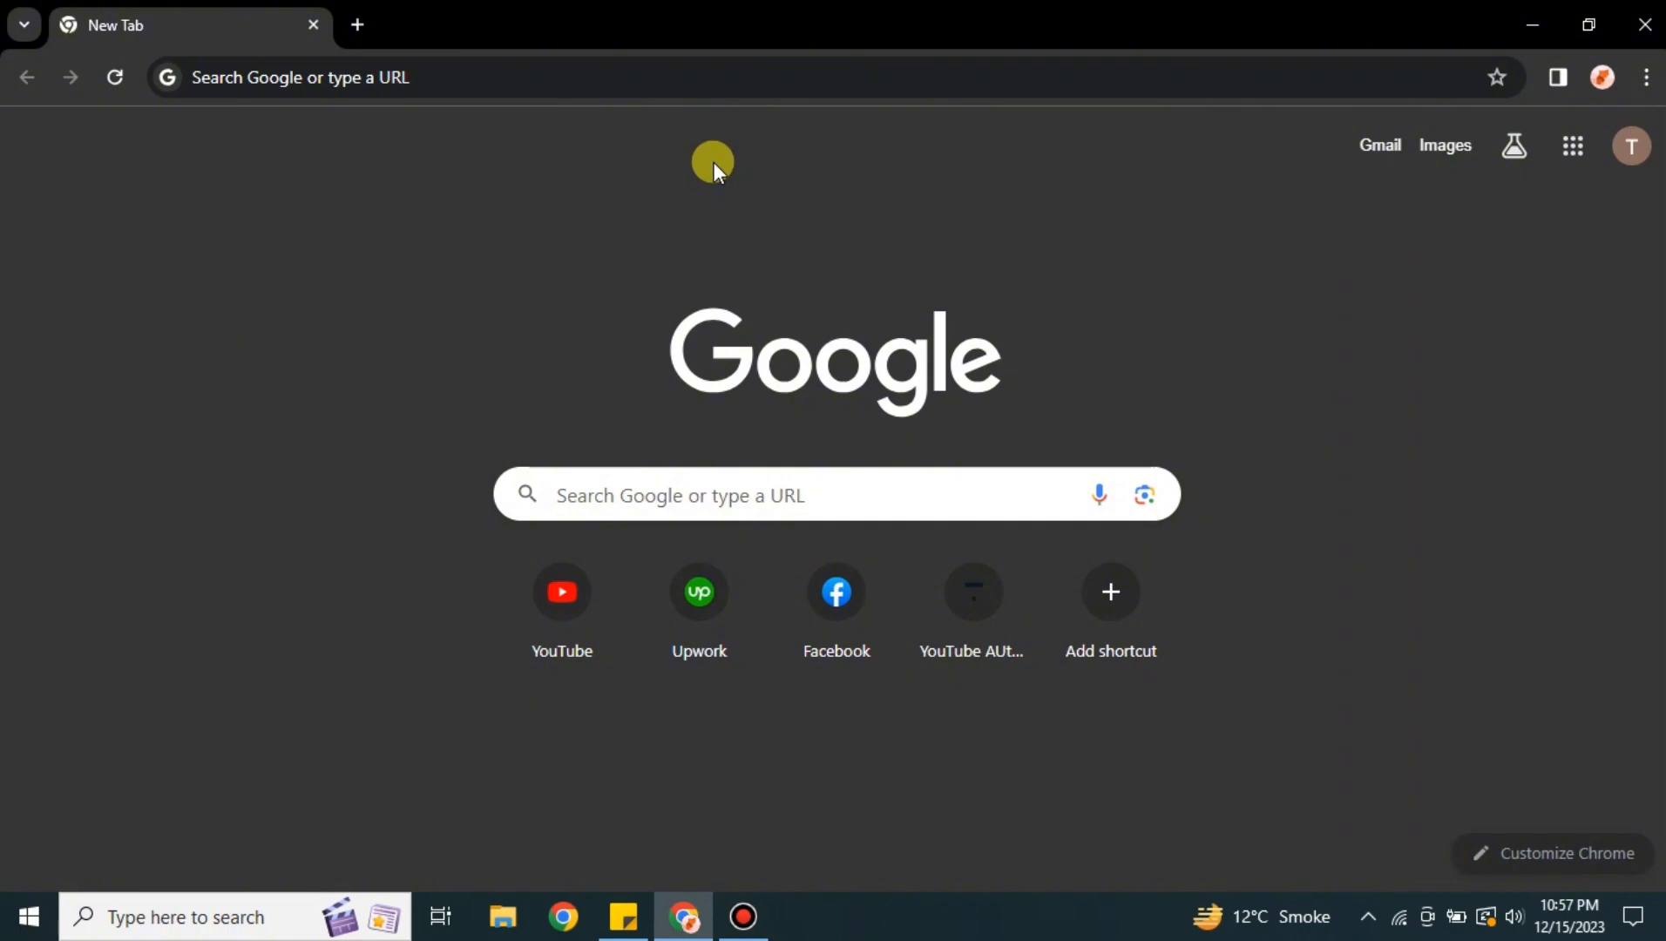
# Search Google for clickup and open the official ClickUp website from the results
pyautogui.click(636, 84)
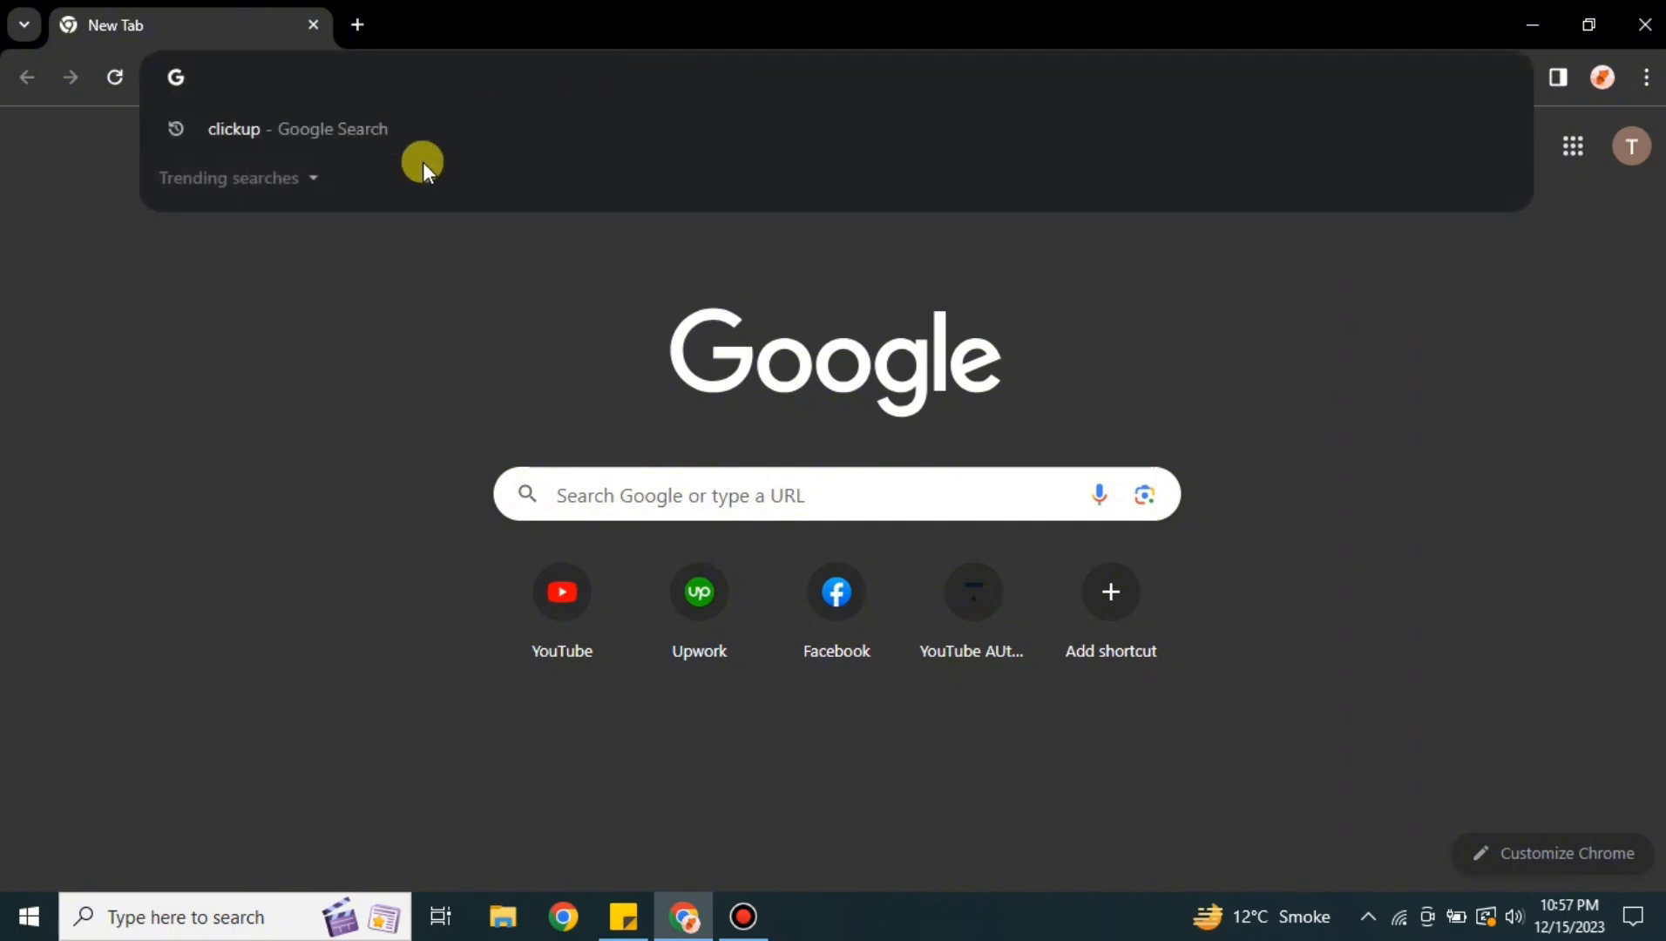
pyautogui.click(424, 138)
pyautogui.scroll(-2, 686, 552)
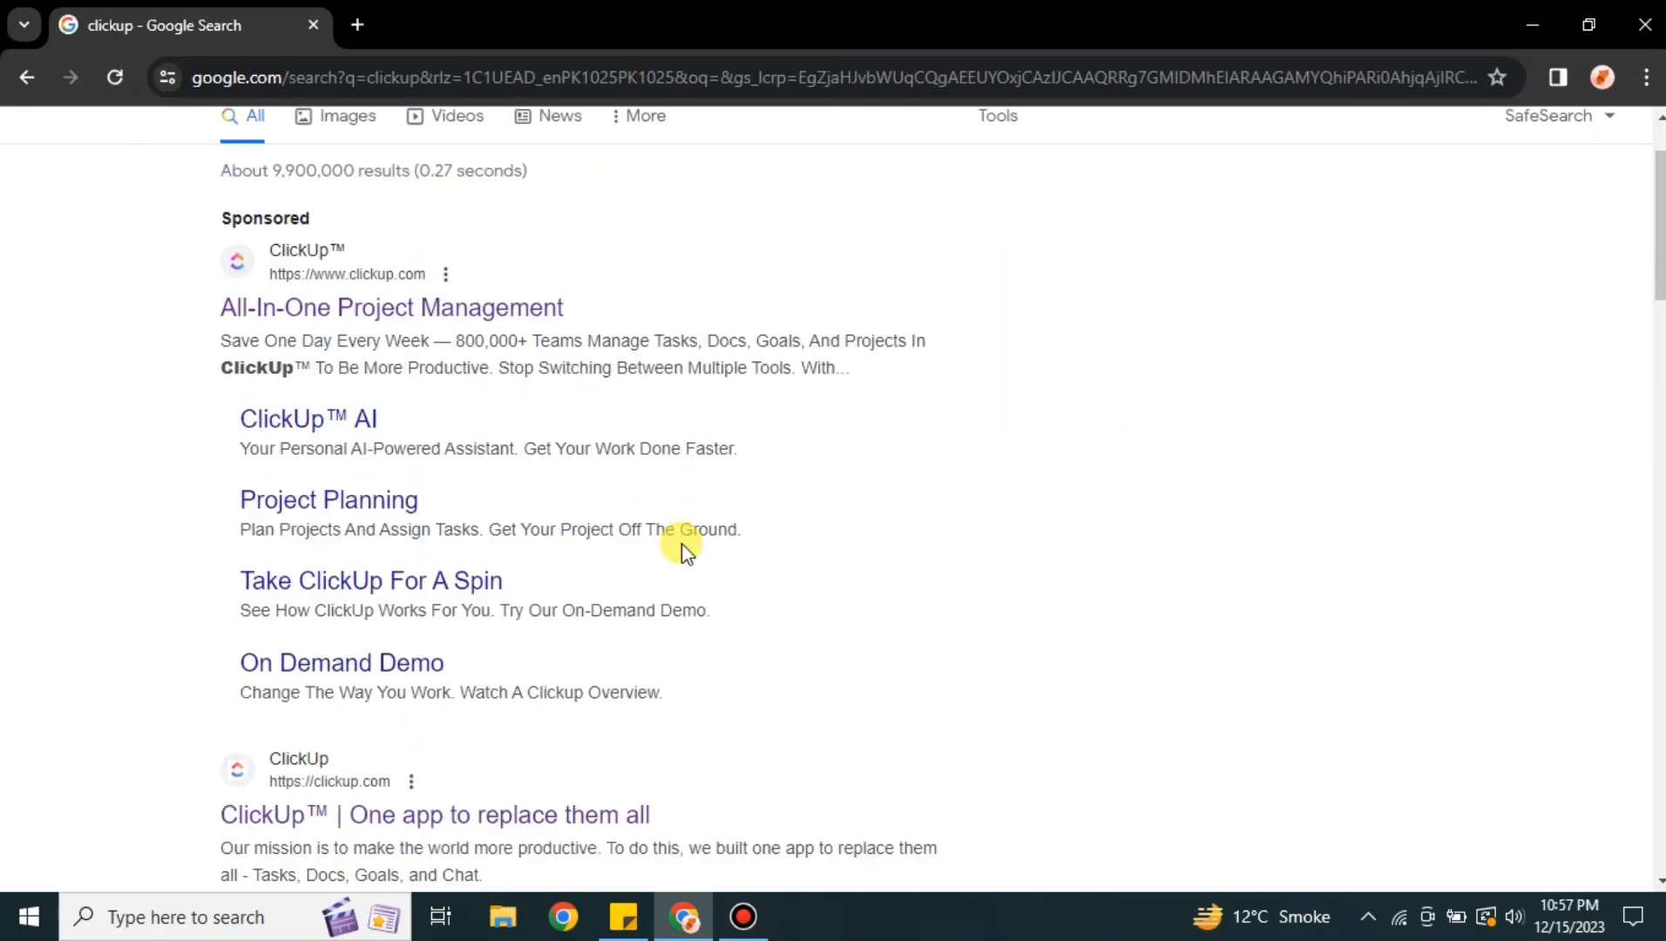
pyautogui.scroll(-4, 685, 552)
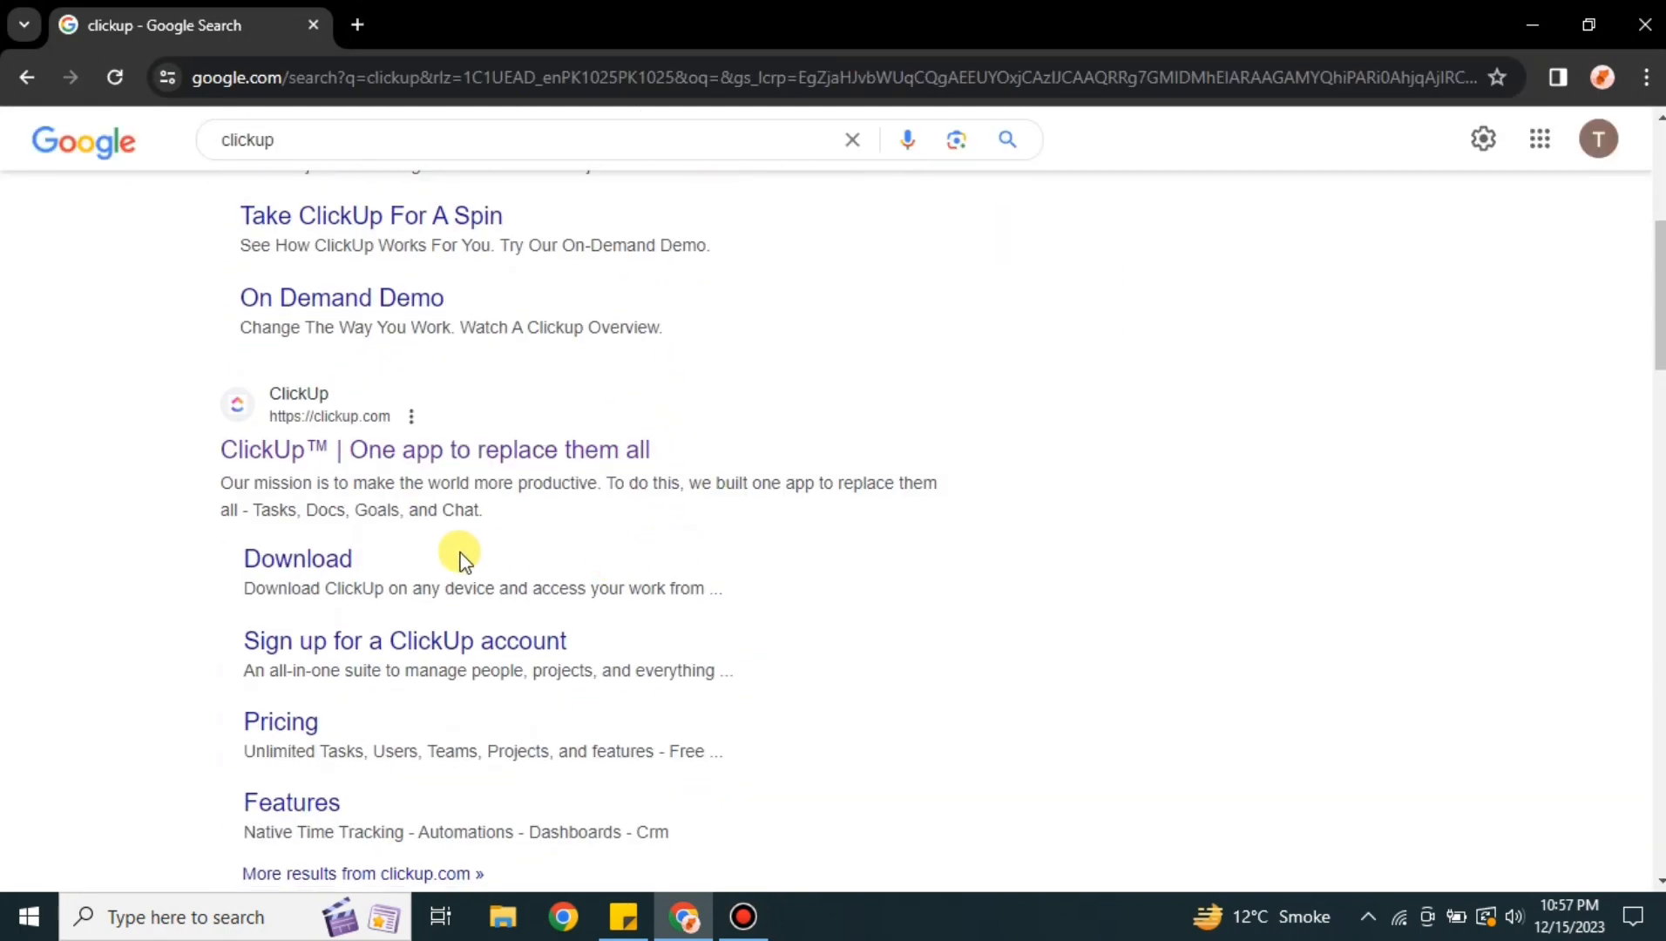
pyautogui.click(418, 469)
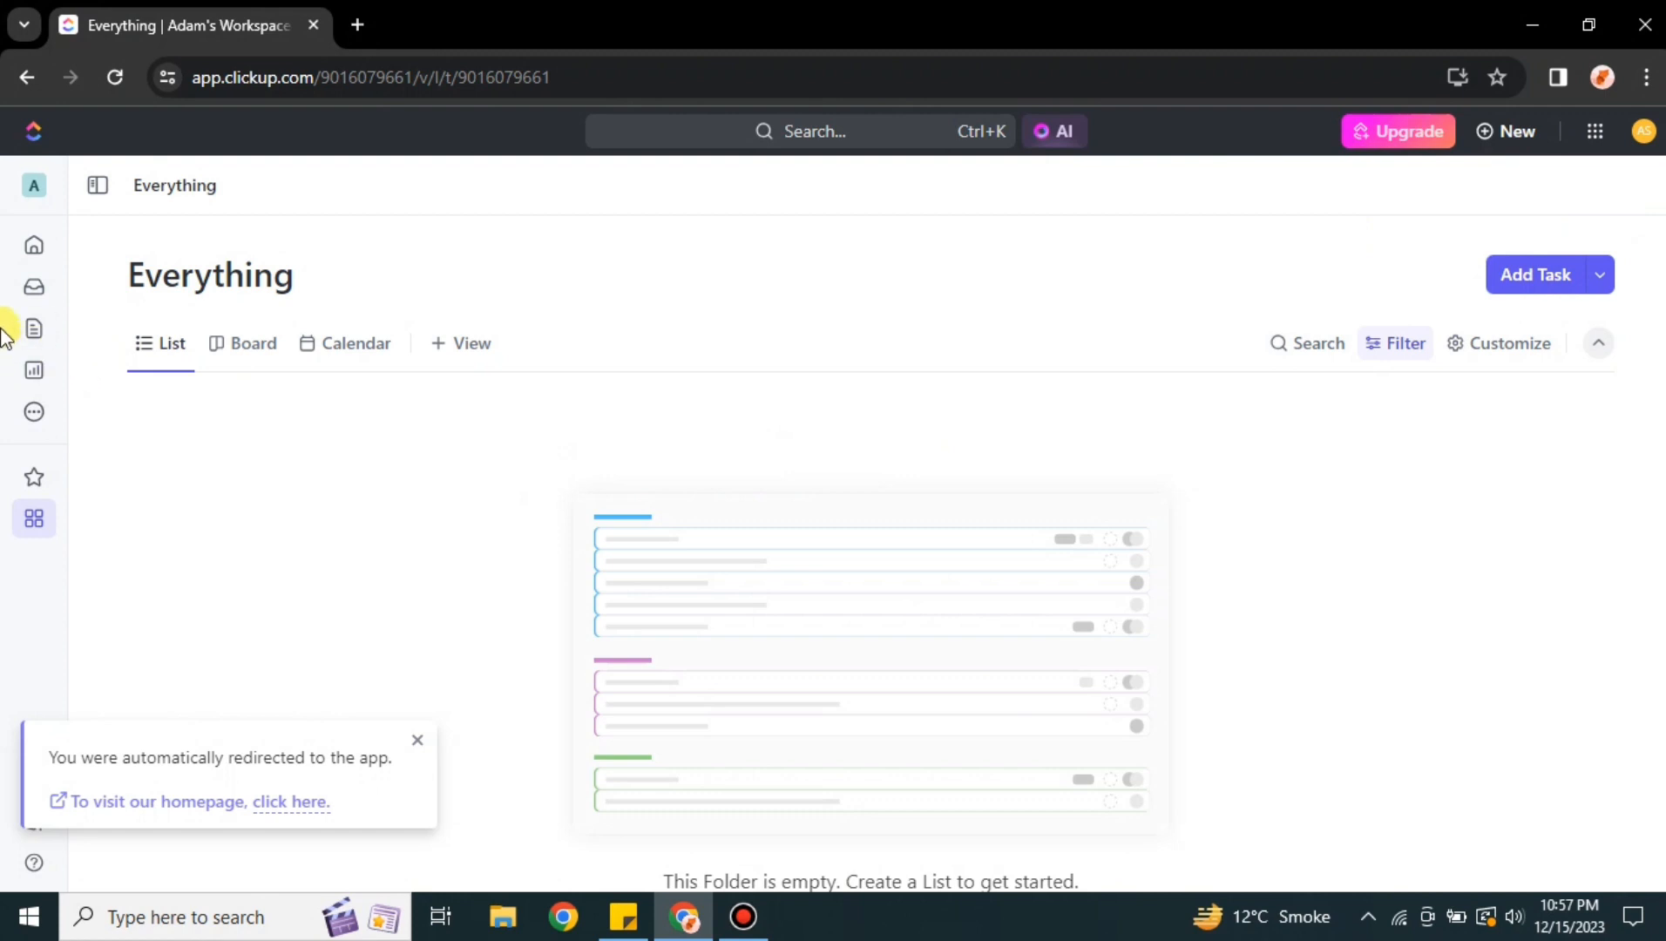
# Open the Team Space and its Automations manager, checking the inactive automations
pyautogui.click(39, 252)
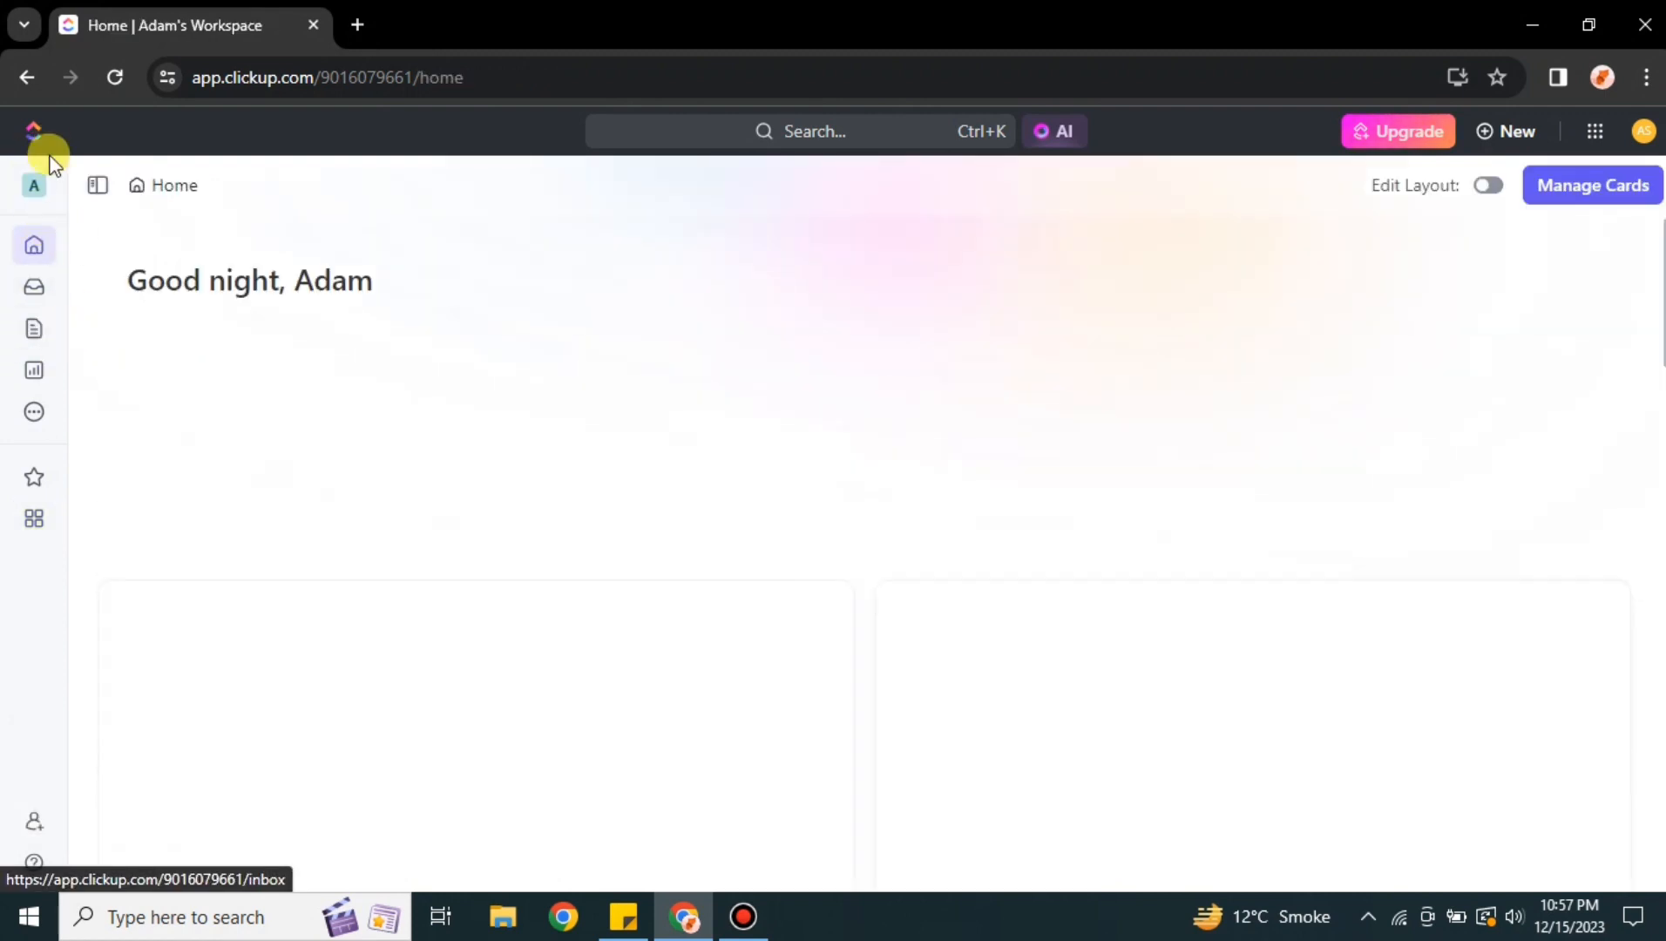
pyautogui.click(40, 515)
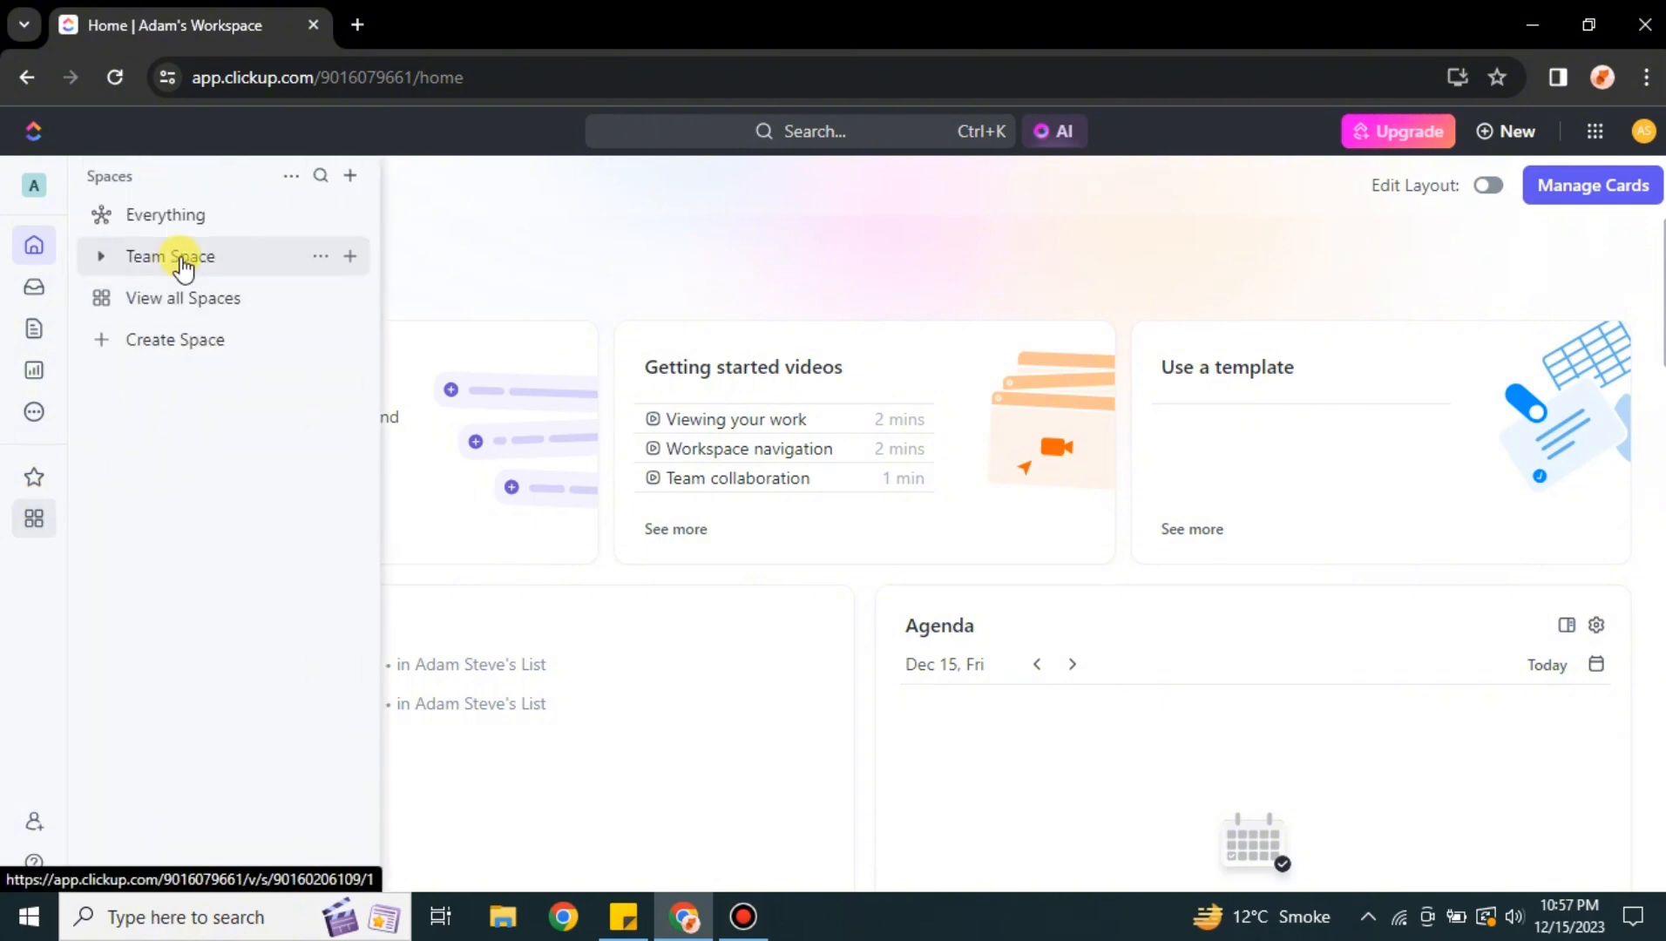
pyautogui.click(181, 256)
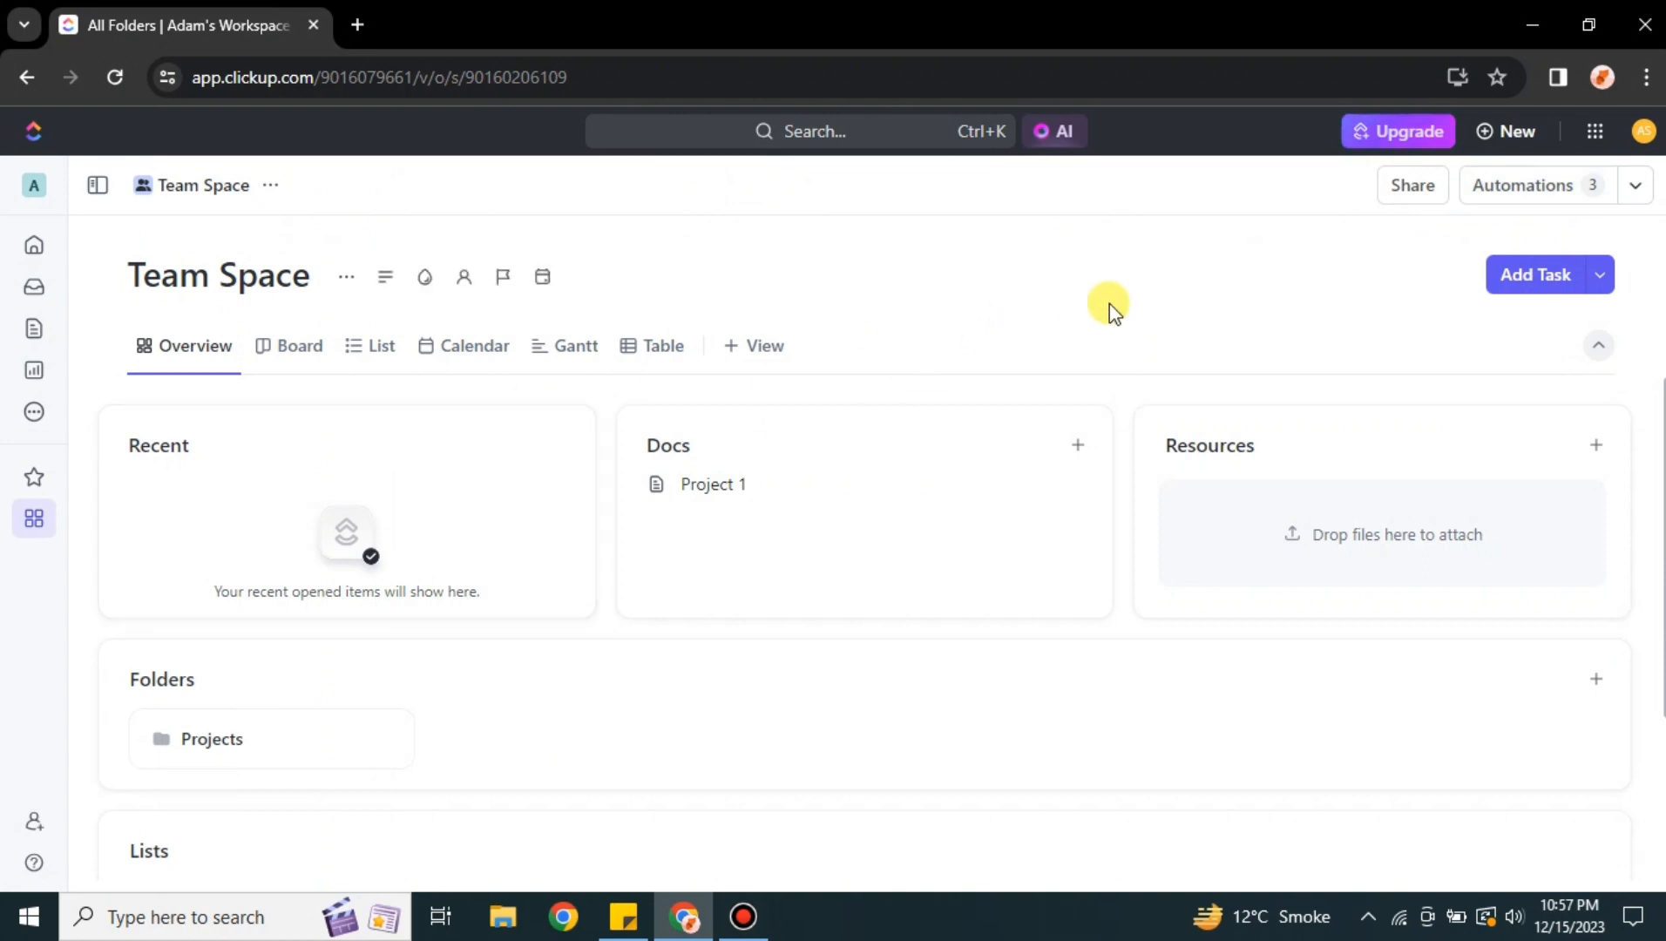
pyautogui.click(1536, 202)
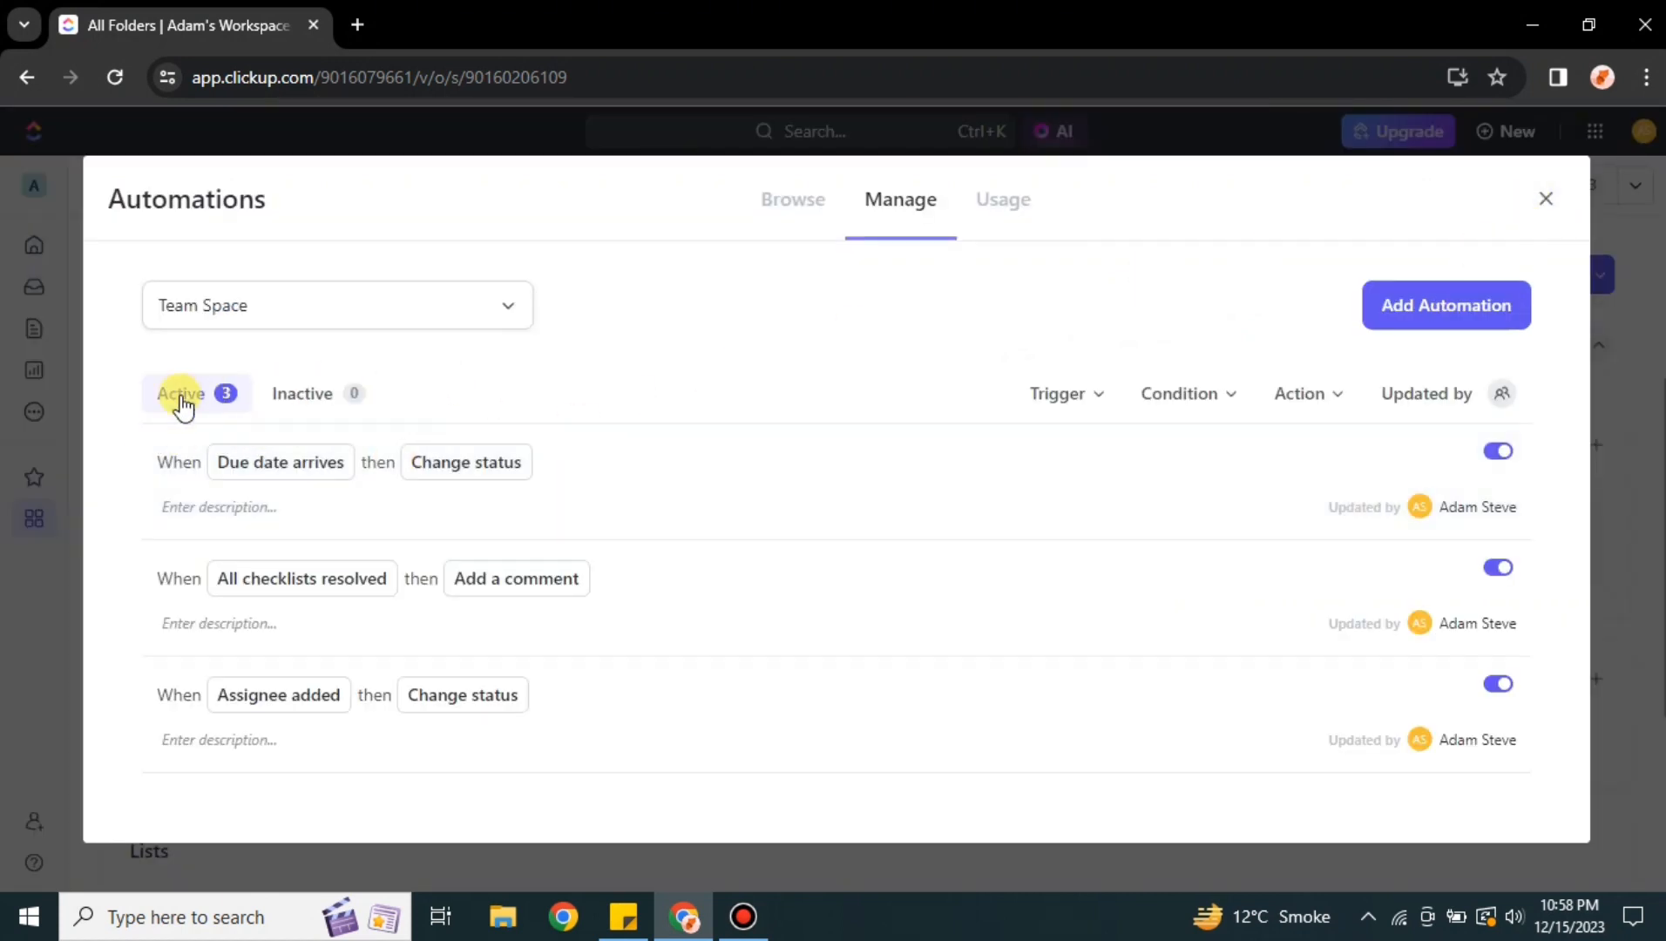
pyautogui.click(288, 418)
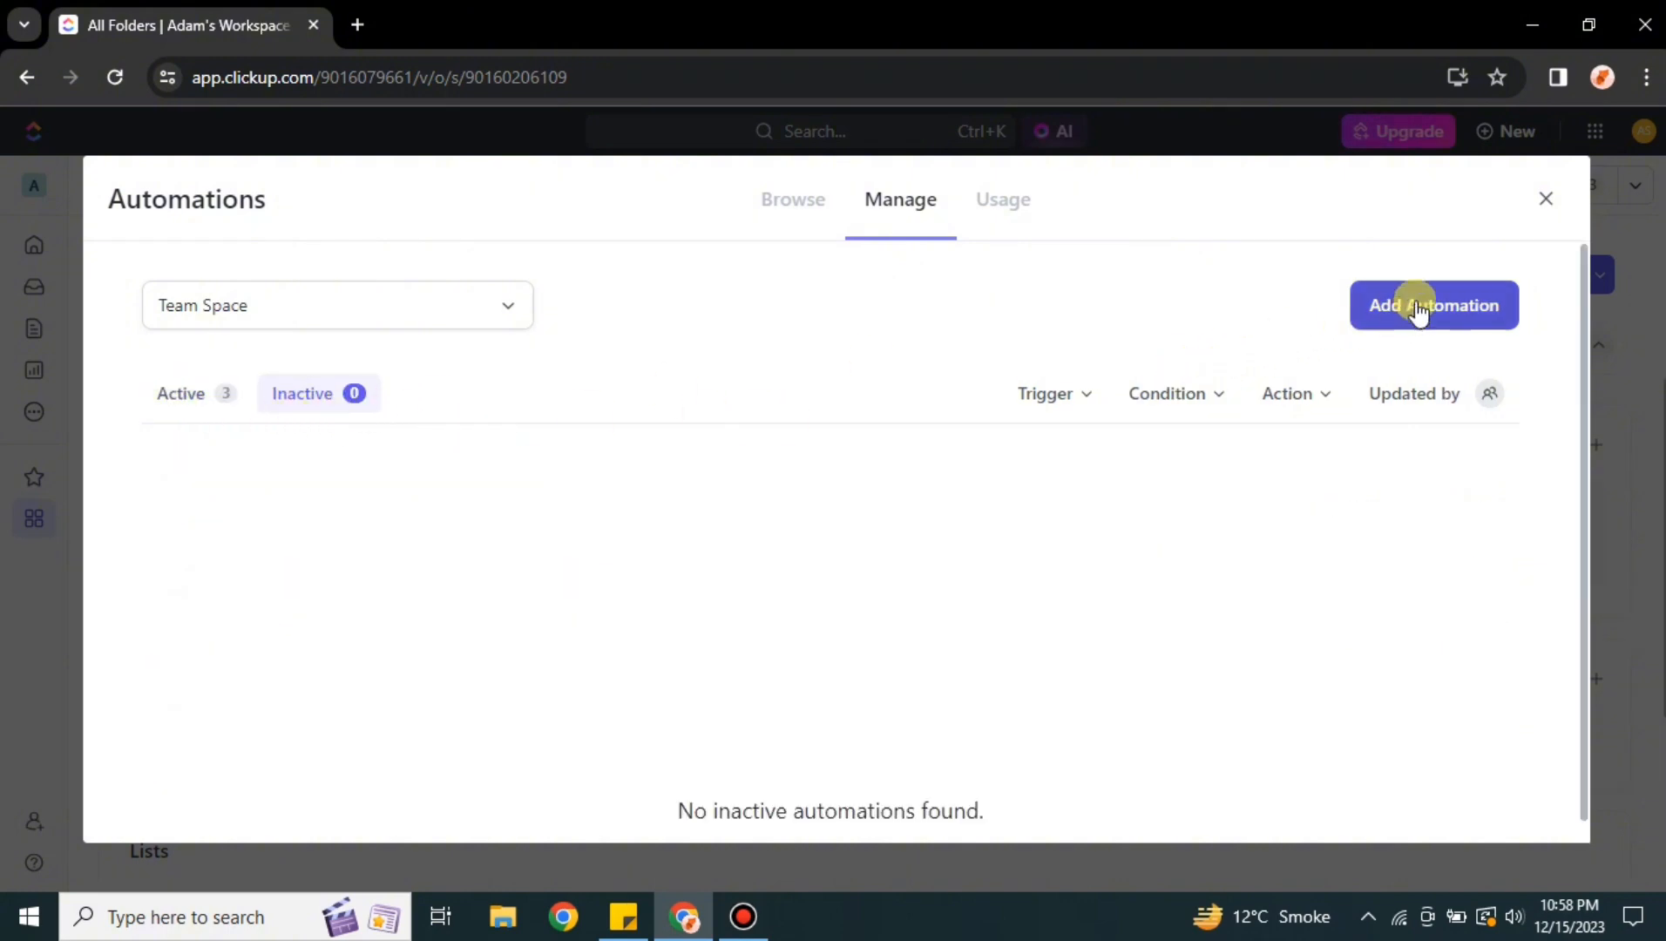
# Start a new custom automation and set its trigger to Comment is added
pyautogui.click(1446, 305)
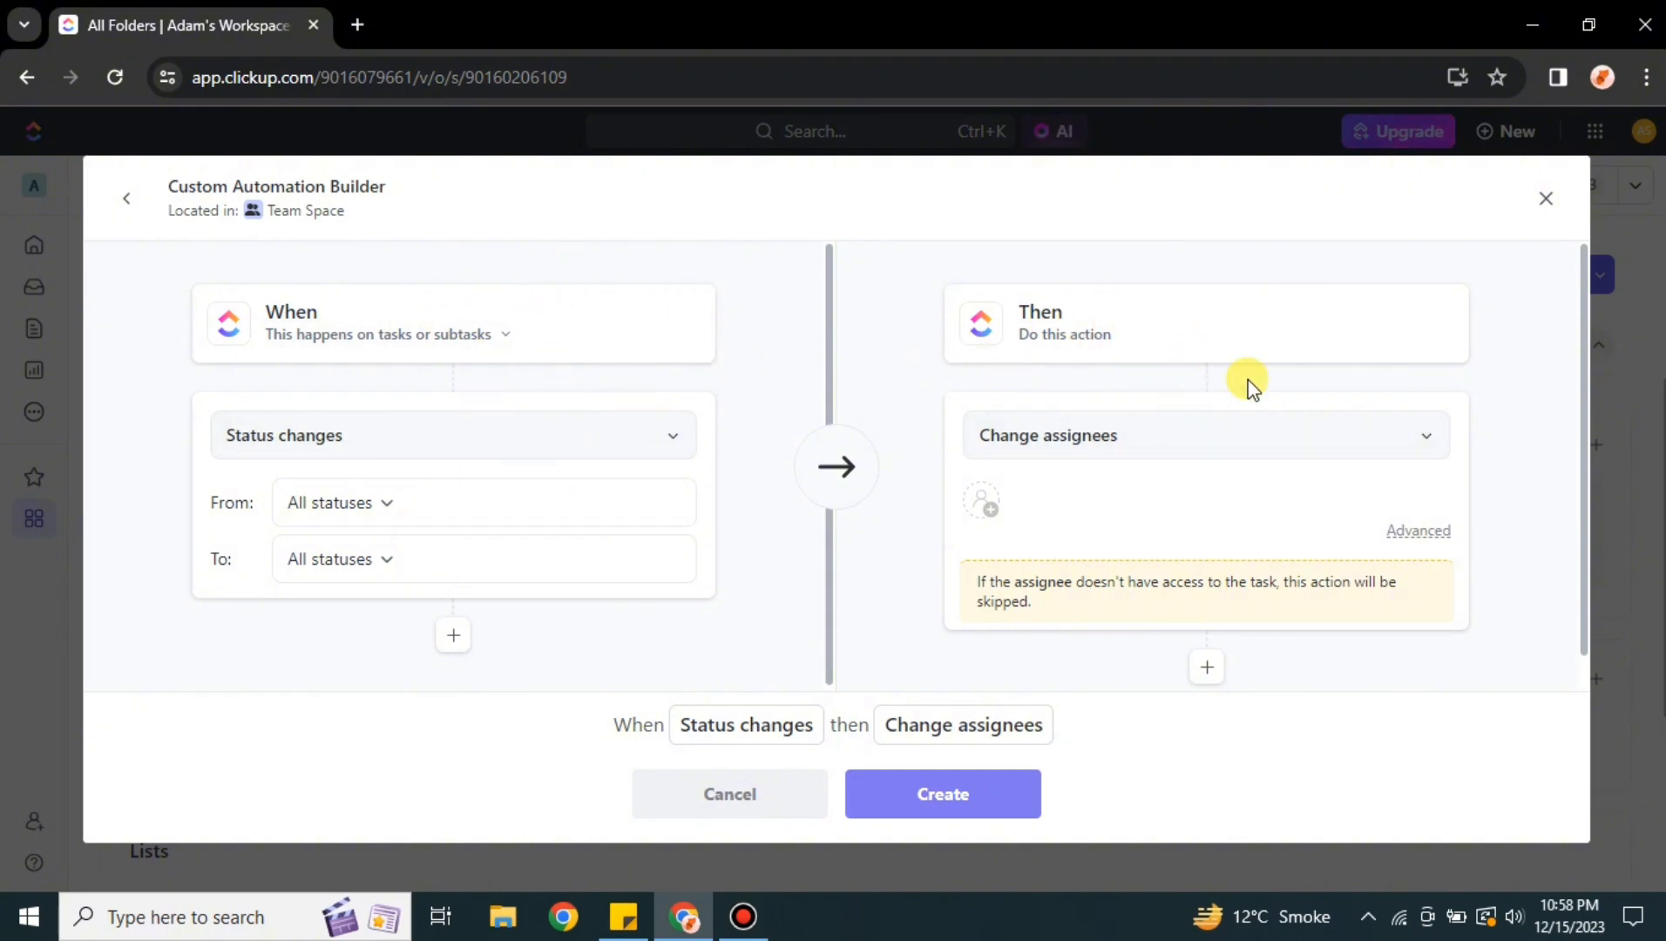
pyautogui.click(684, 453)
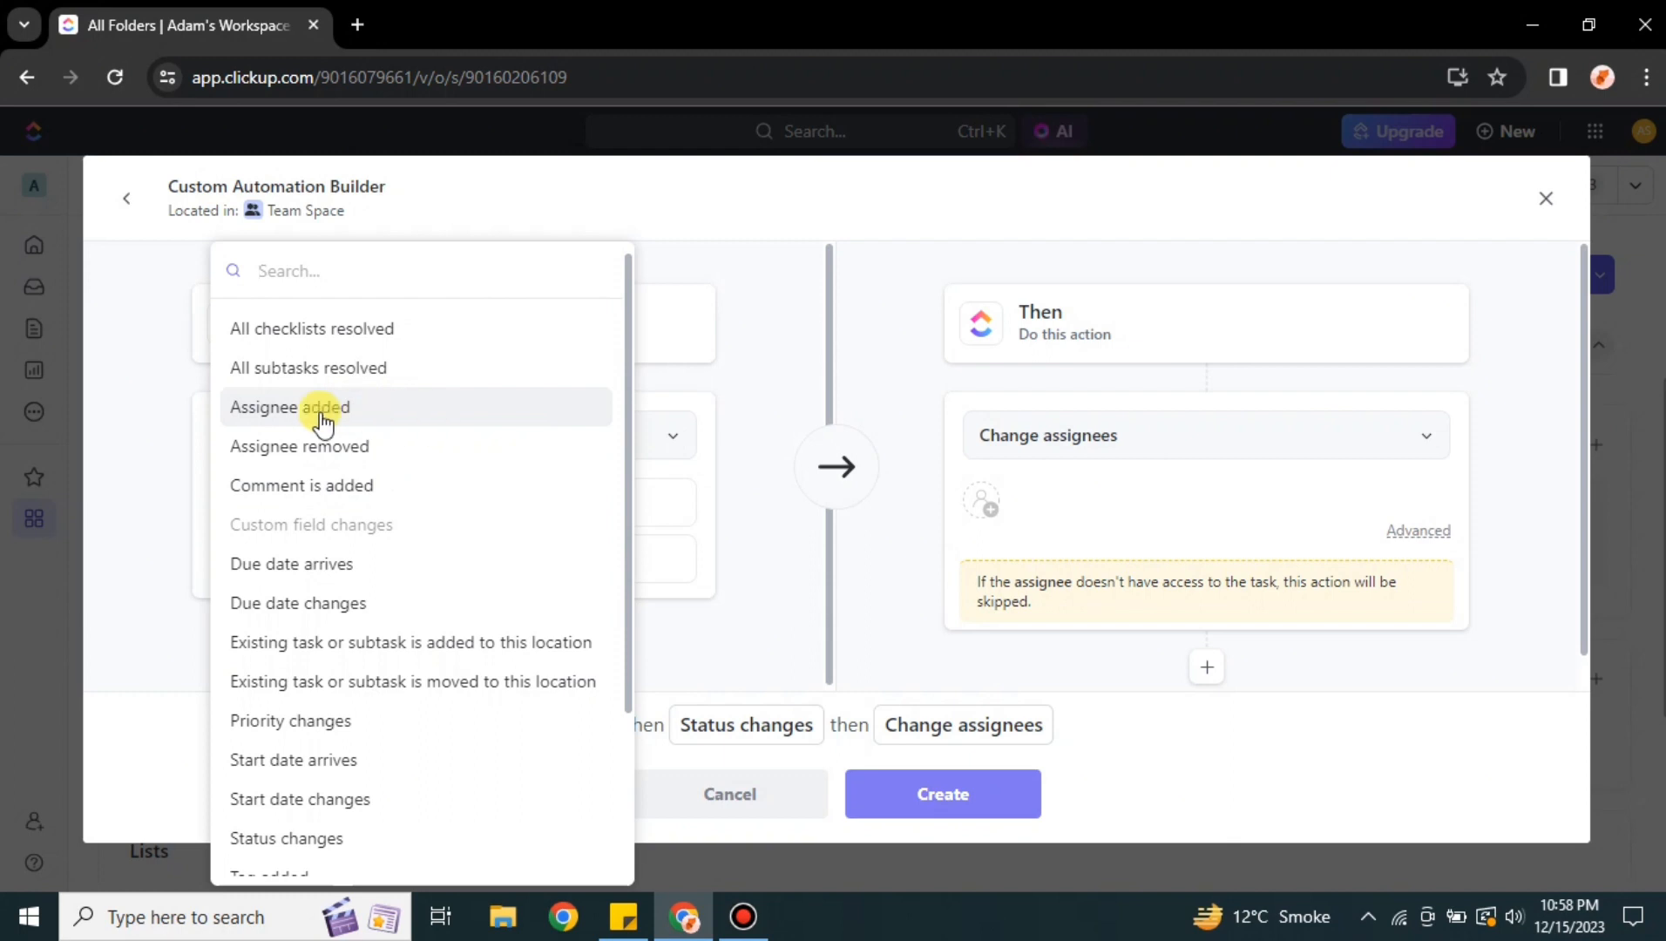
pyautogui.click(345, 487)
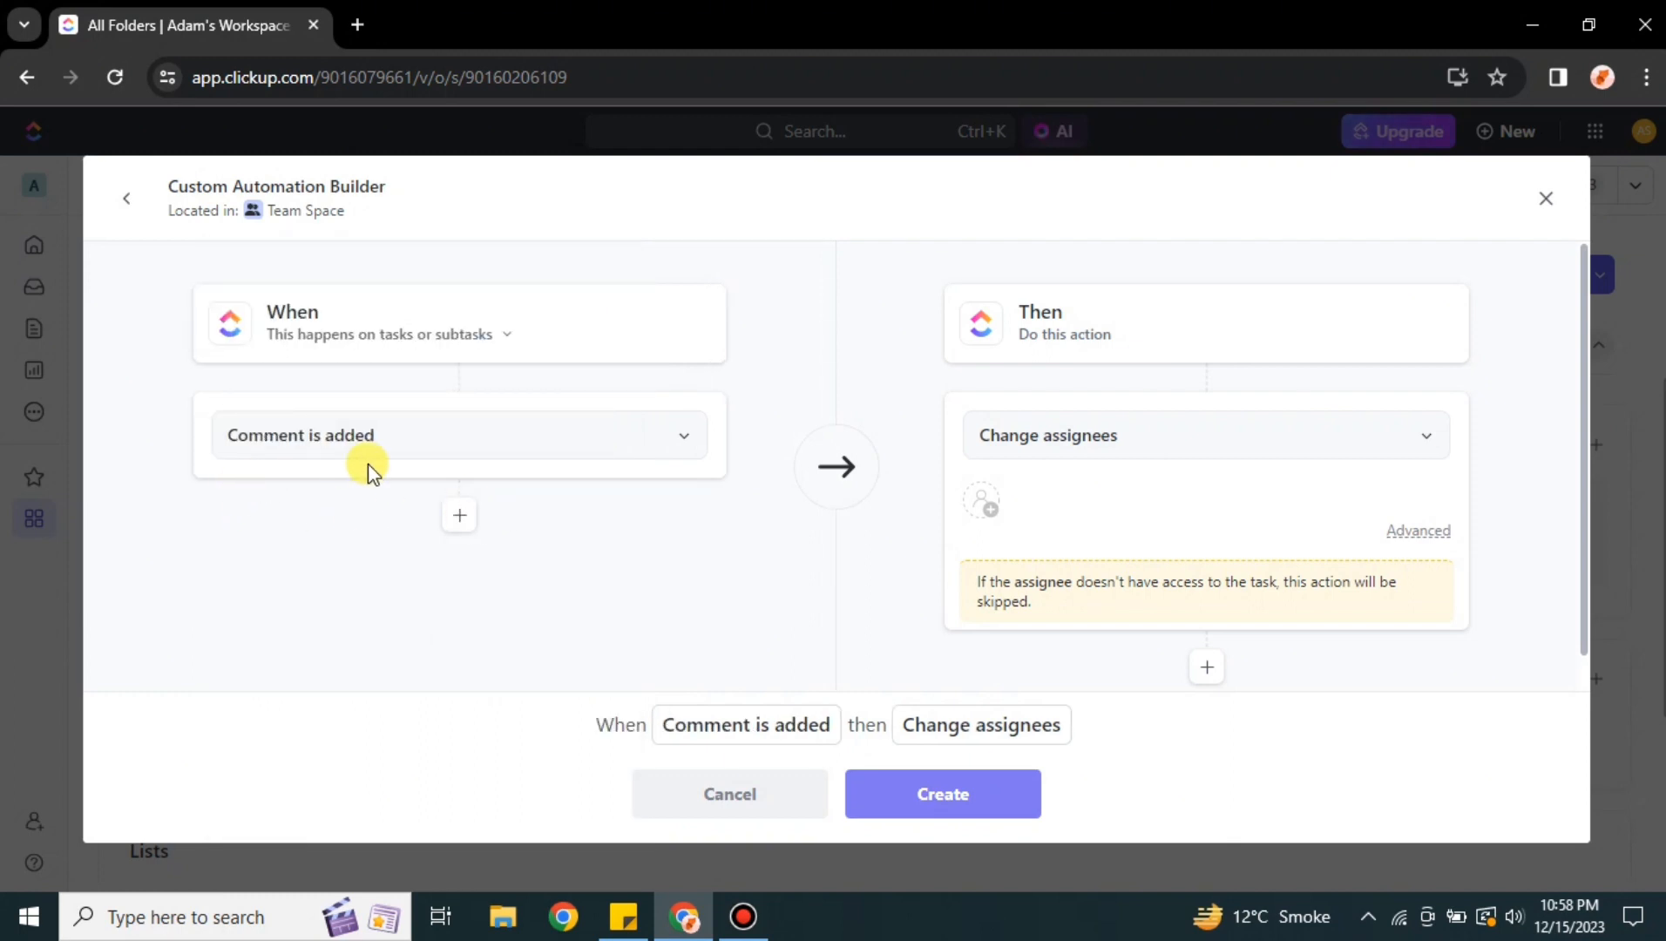
# Try to set the action to Change status and search for a completed status
pyautogui.click(1422, 443)
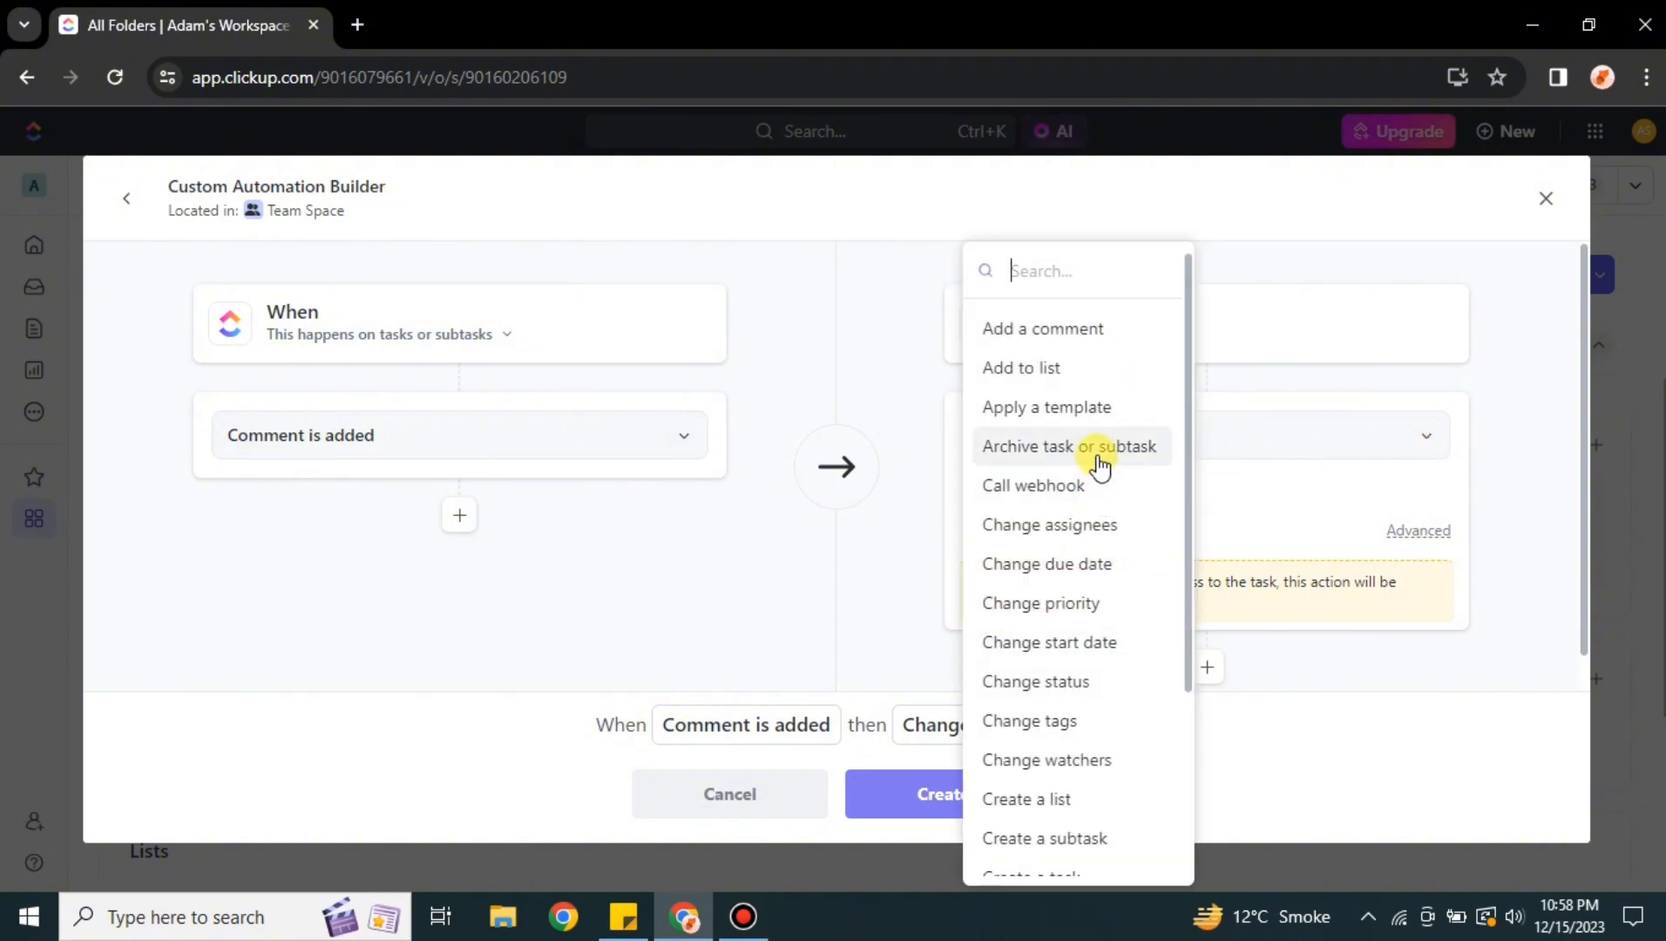
pyautogui.click(1078, 694)
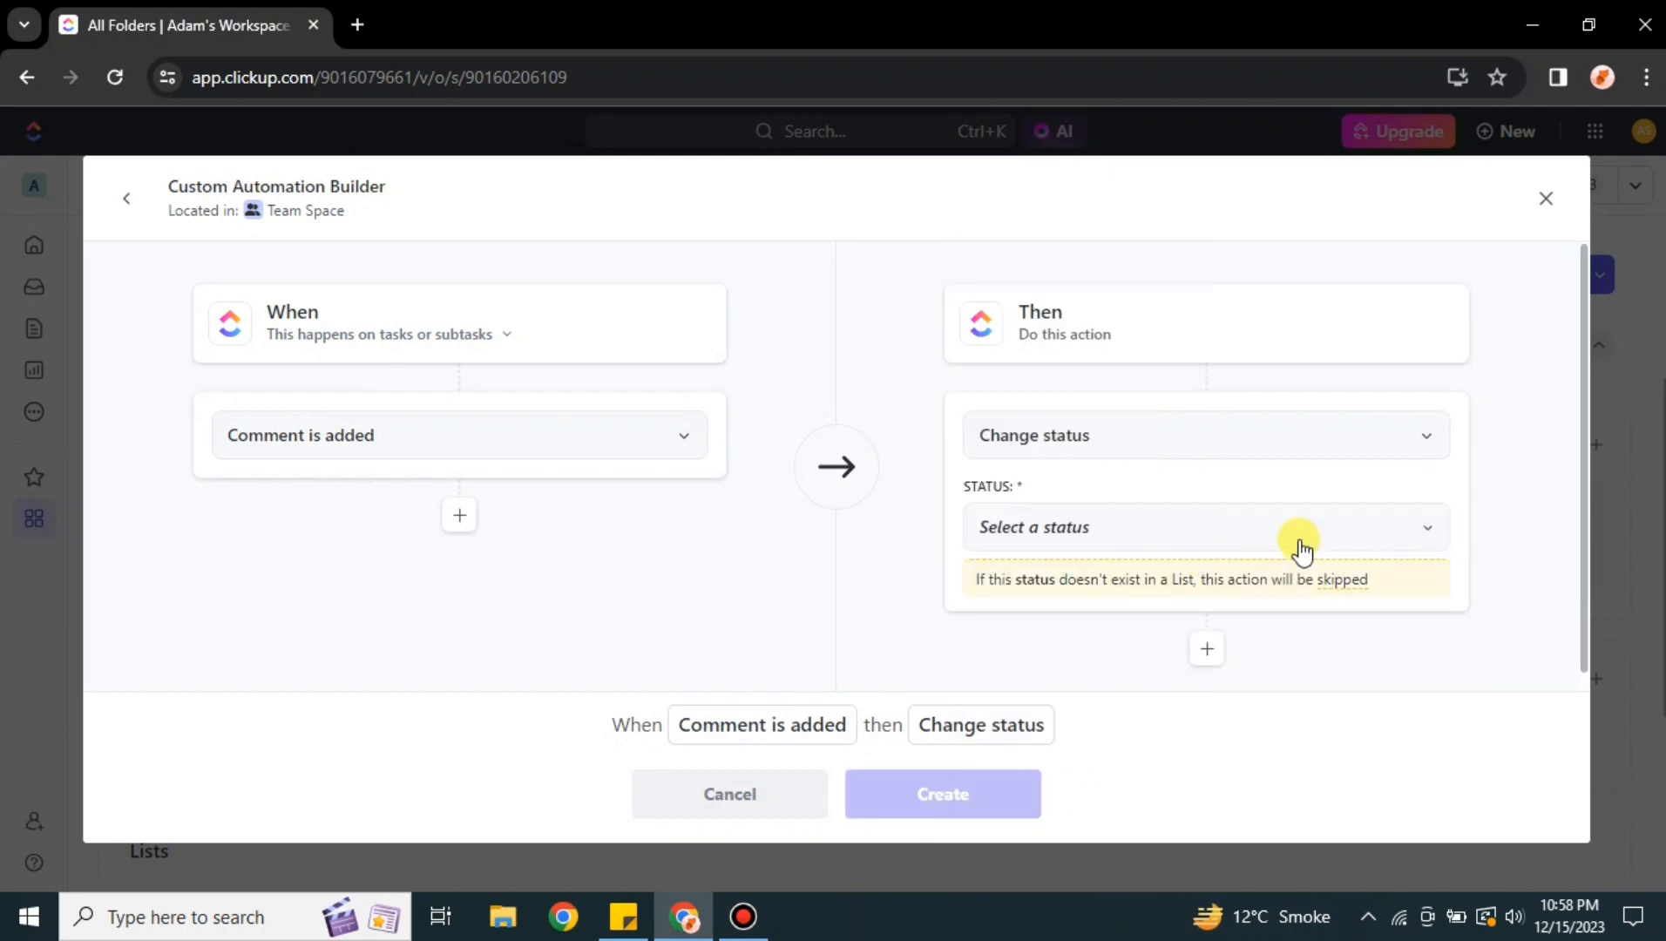
pyautogui.click(1418, 535)
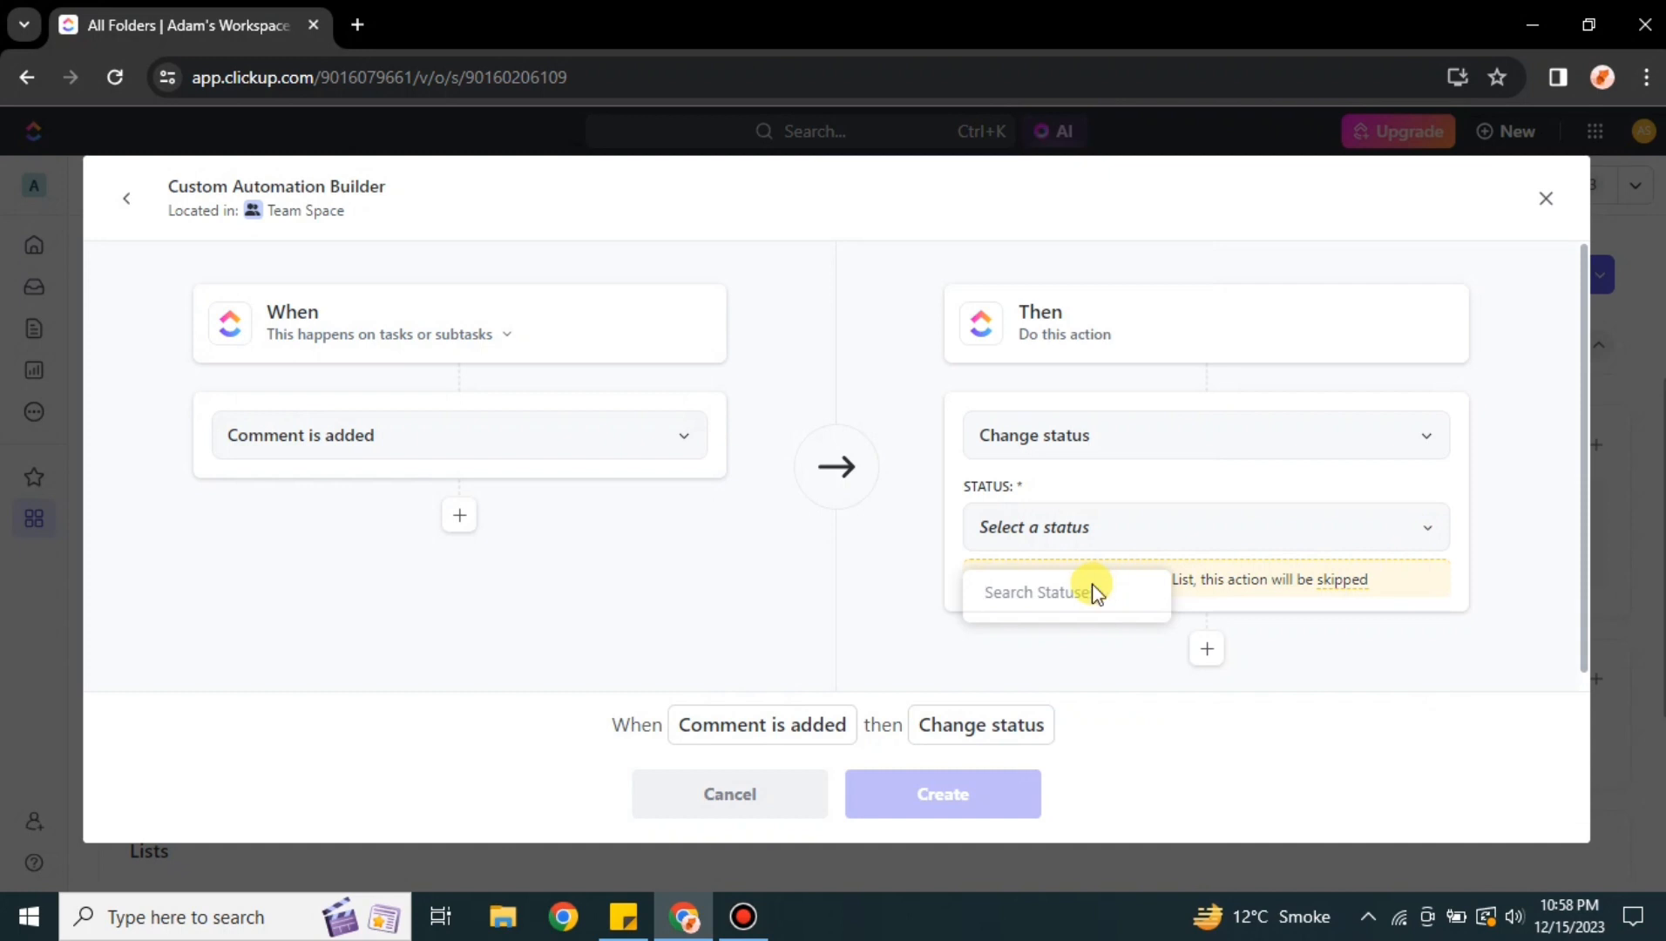
pyautogui.click(1093, 592)
pyautogui.click(1420, 528)
pyautogui.write('completed')
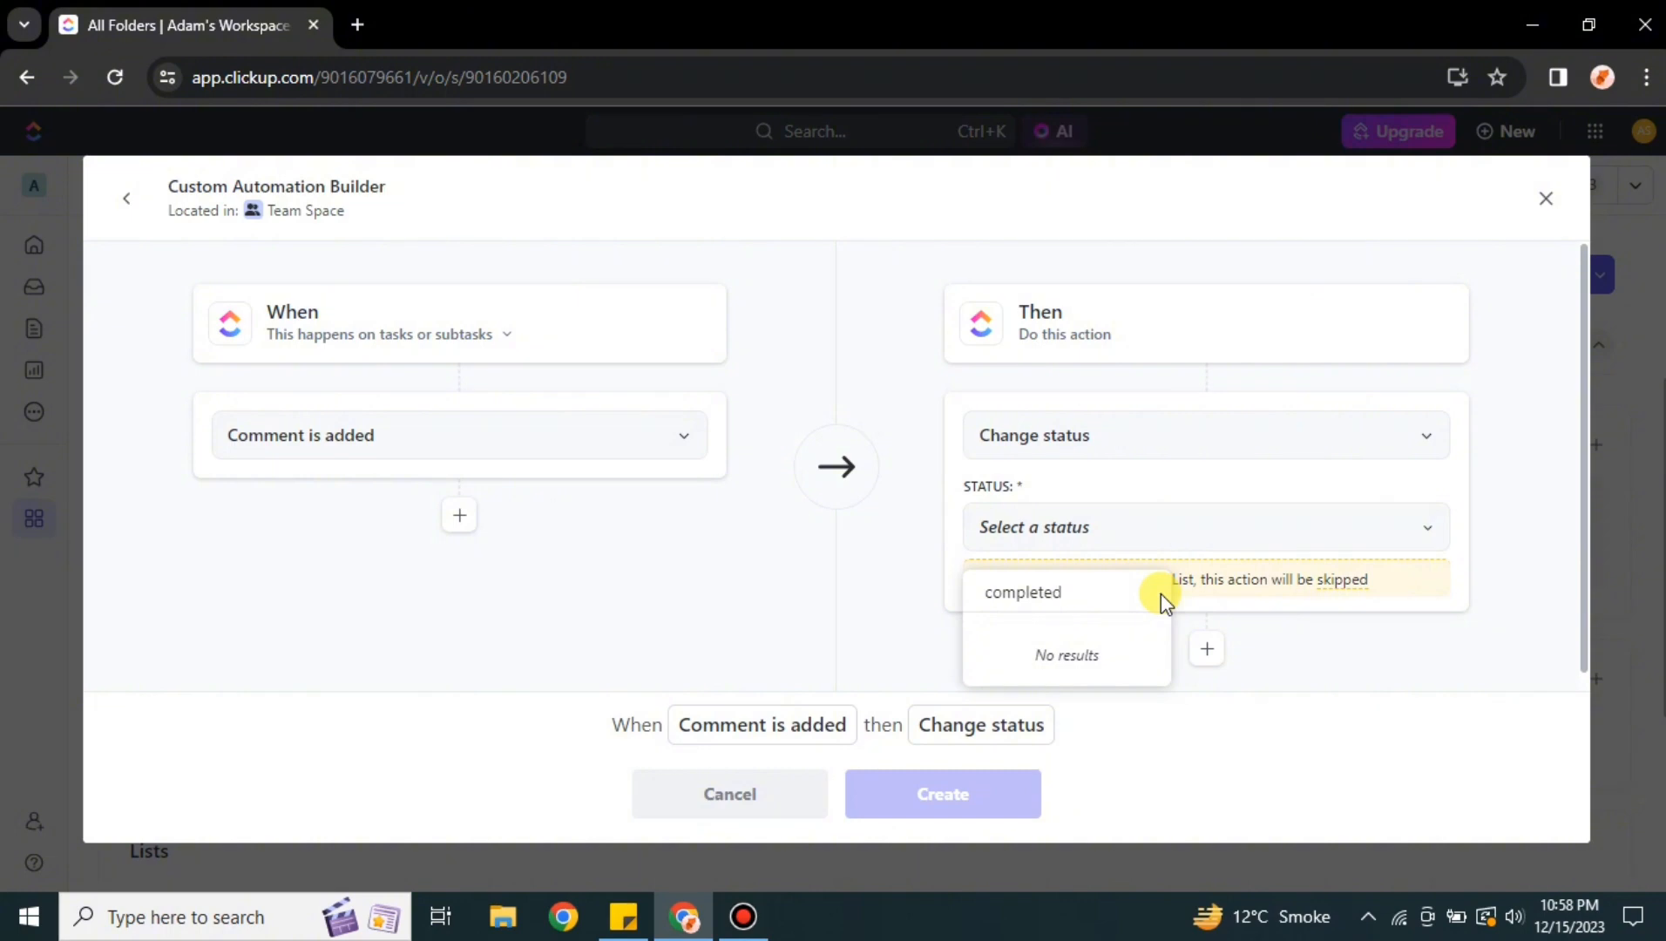
pyautogui.click(1211, 665)
pyautogui.click(1209, 652)
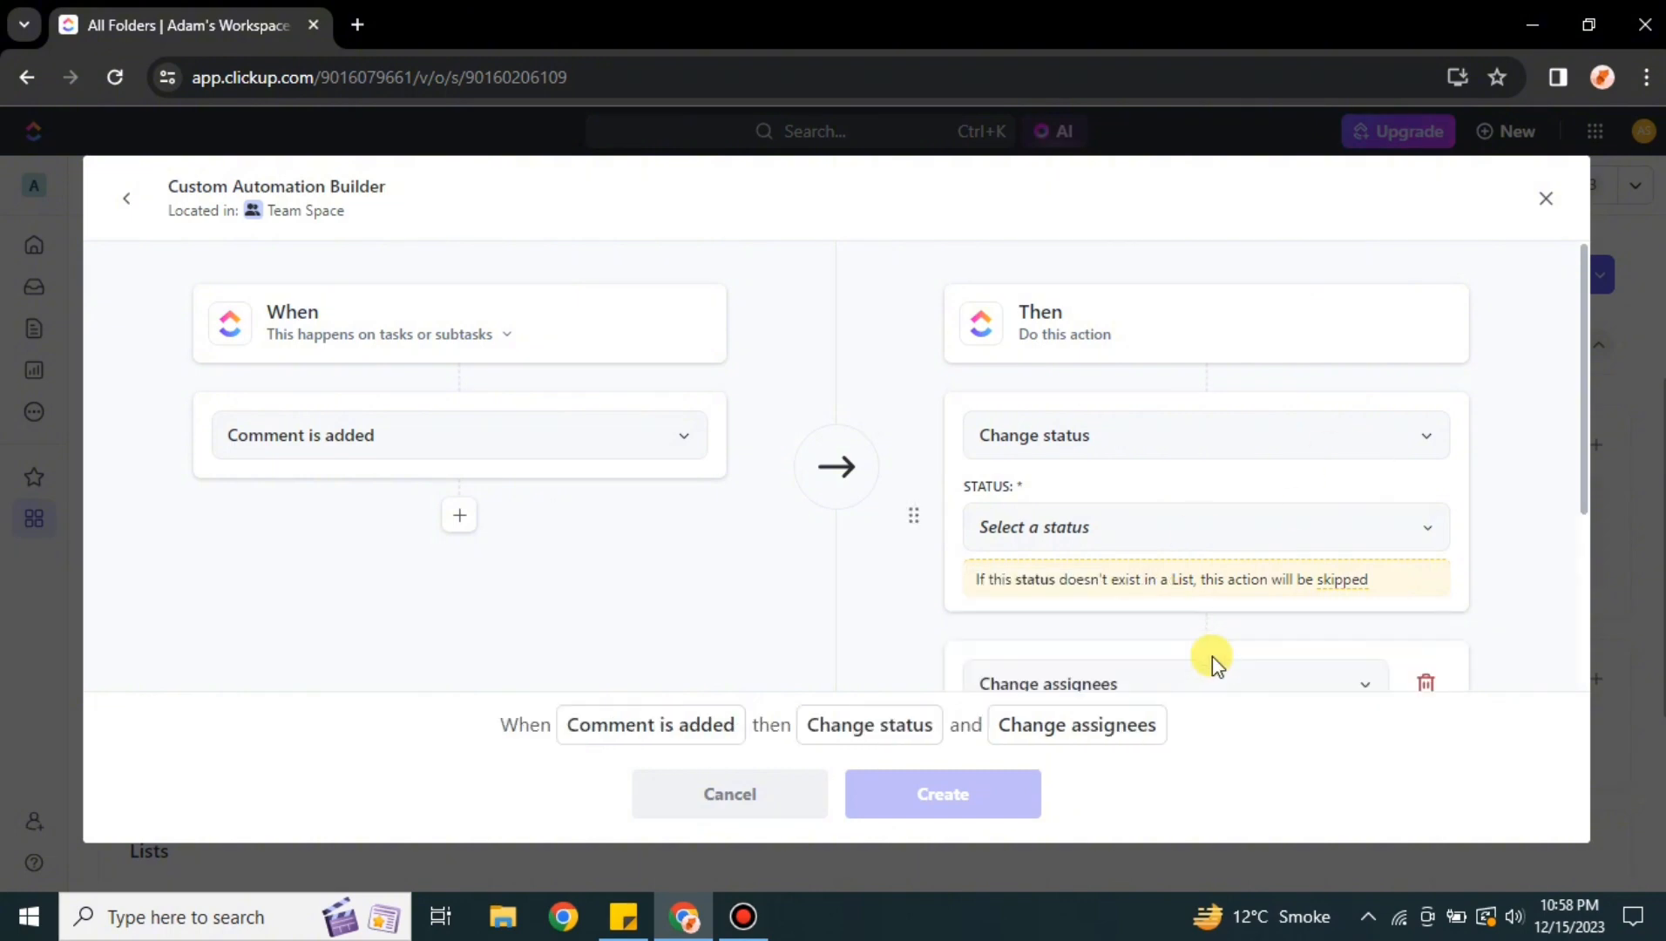
pyautogui.click(1426, 684)
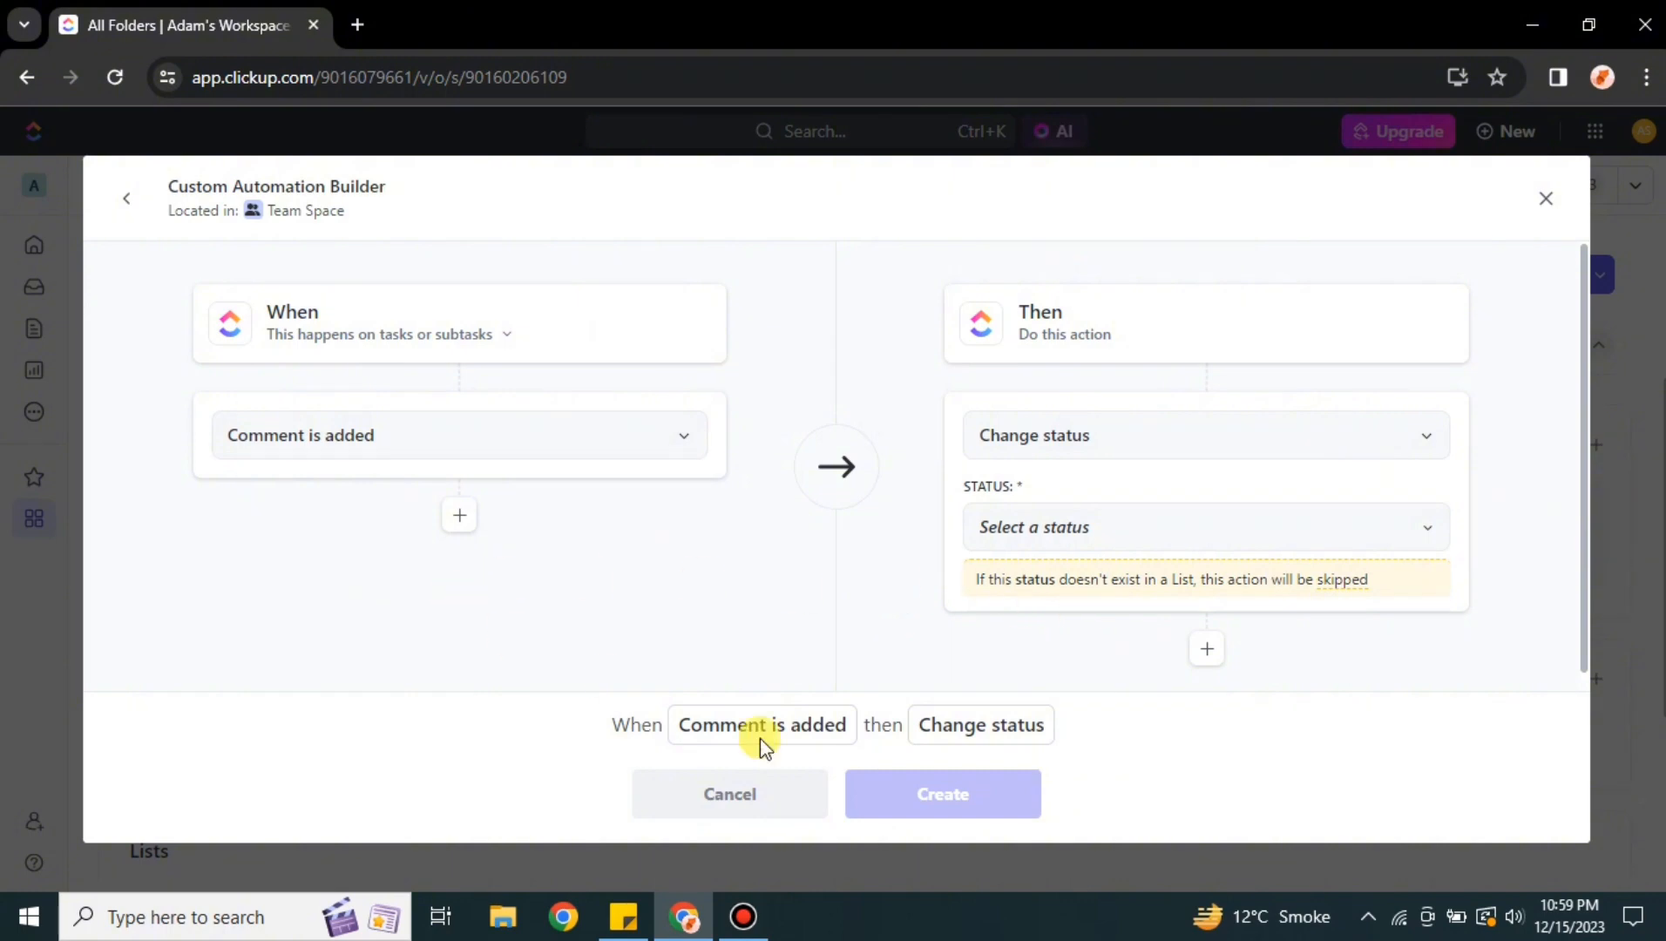
# Change the action to Create a task, naming the task Completed followed by the Task ID field
pyautogui.click(1389, 455)
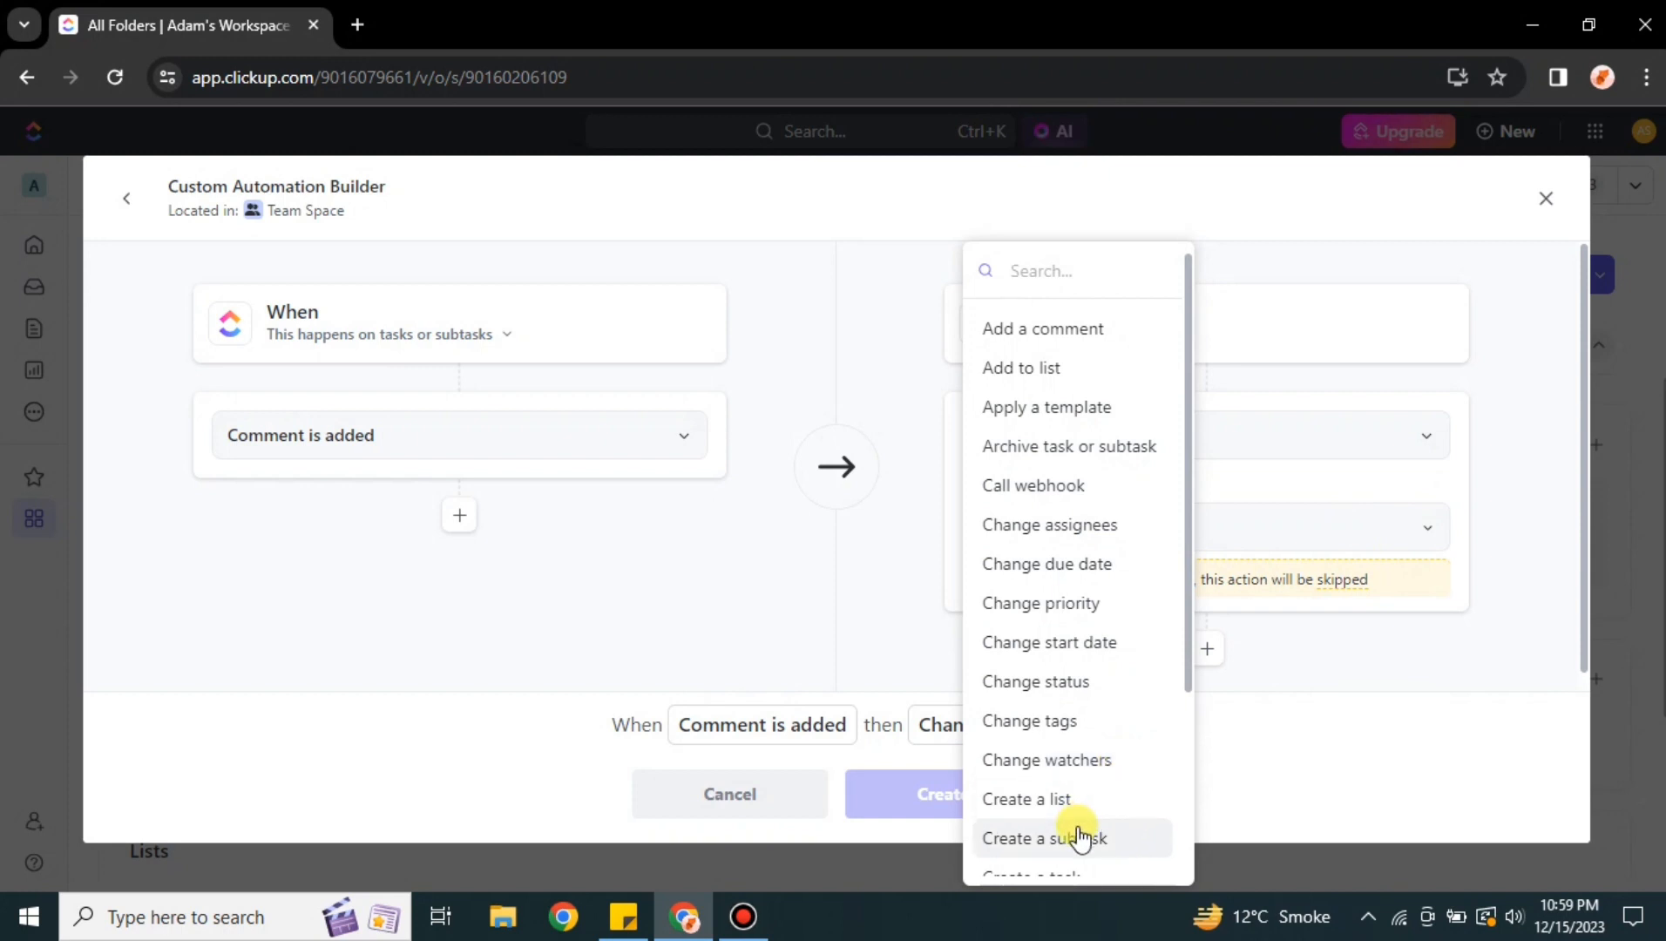
pyautogui.scroll(-1, 1089, 841)
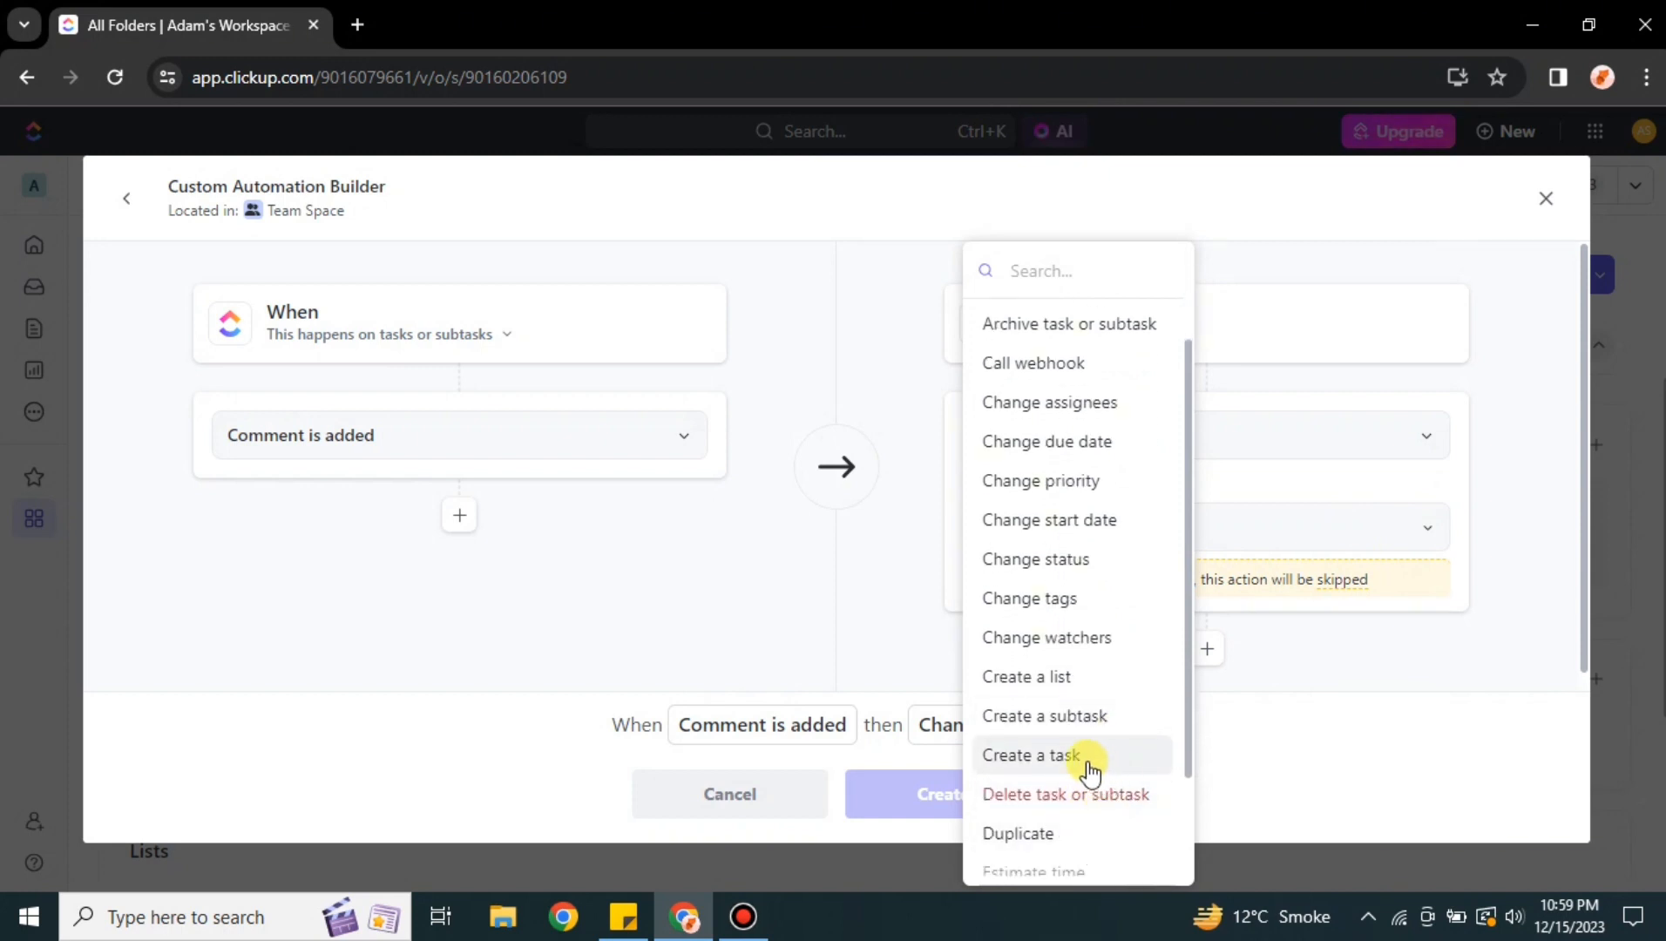
pyautogui.click(1089, 766)
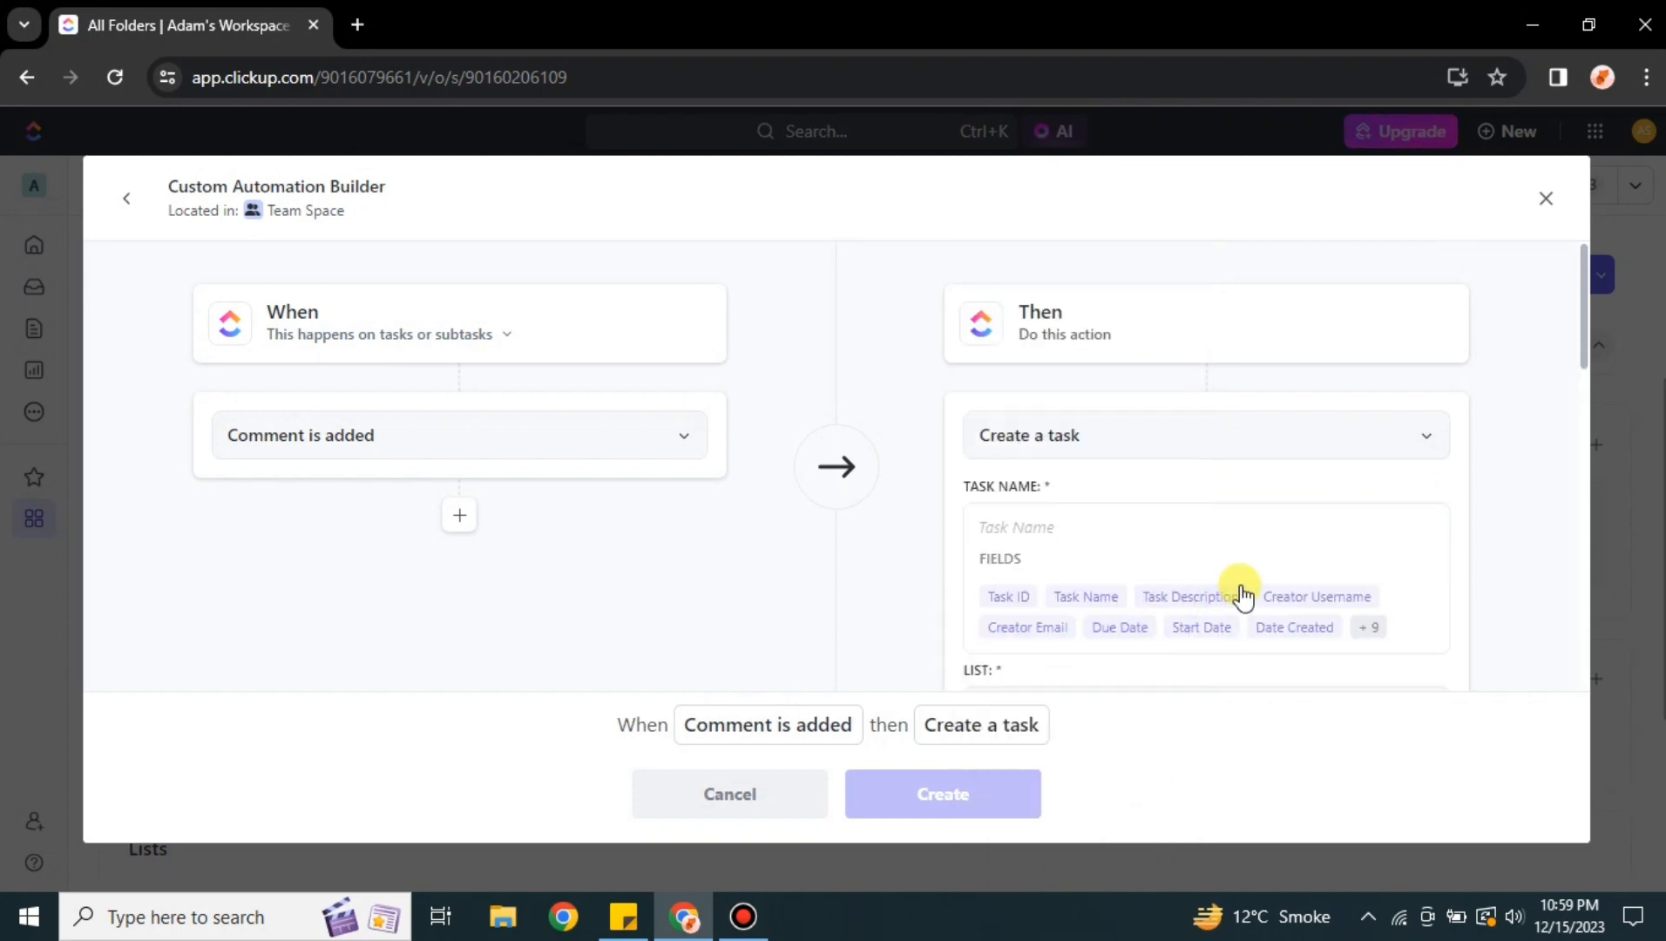
pyautogui.click(1045, 523)
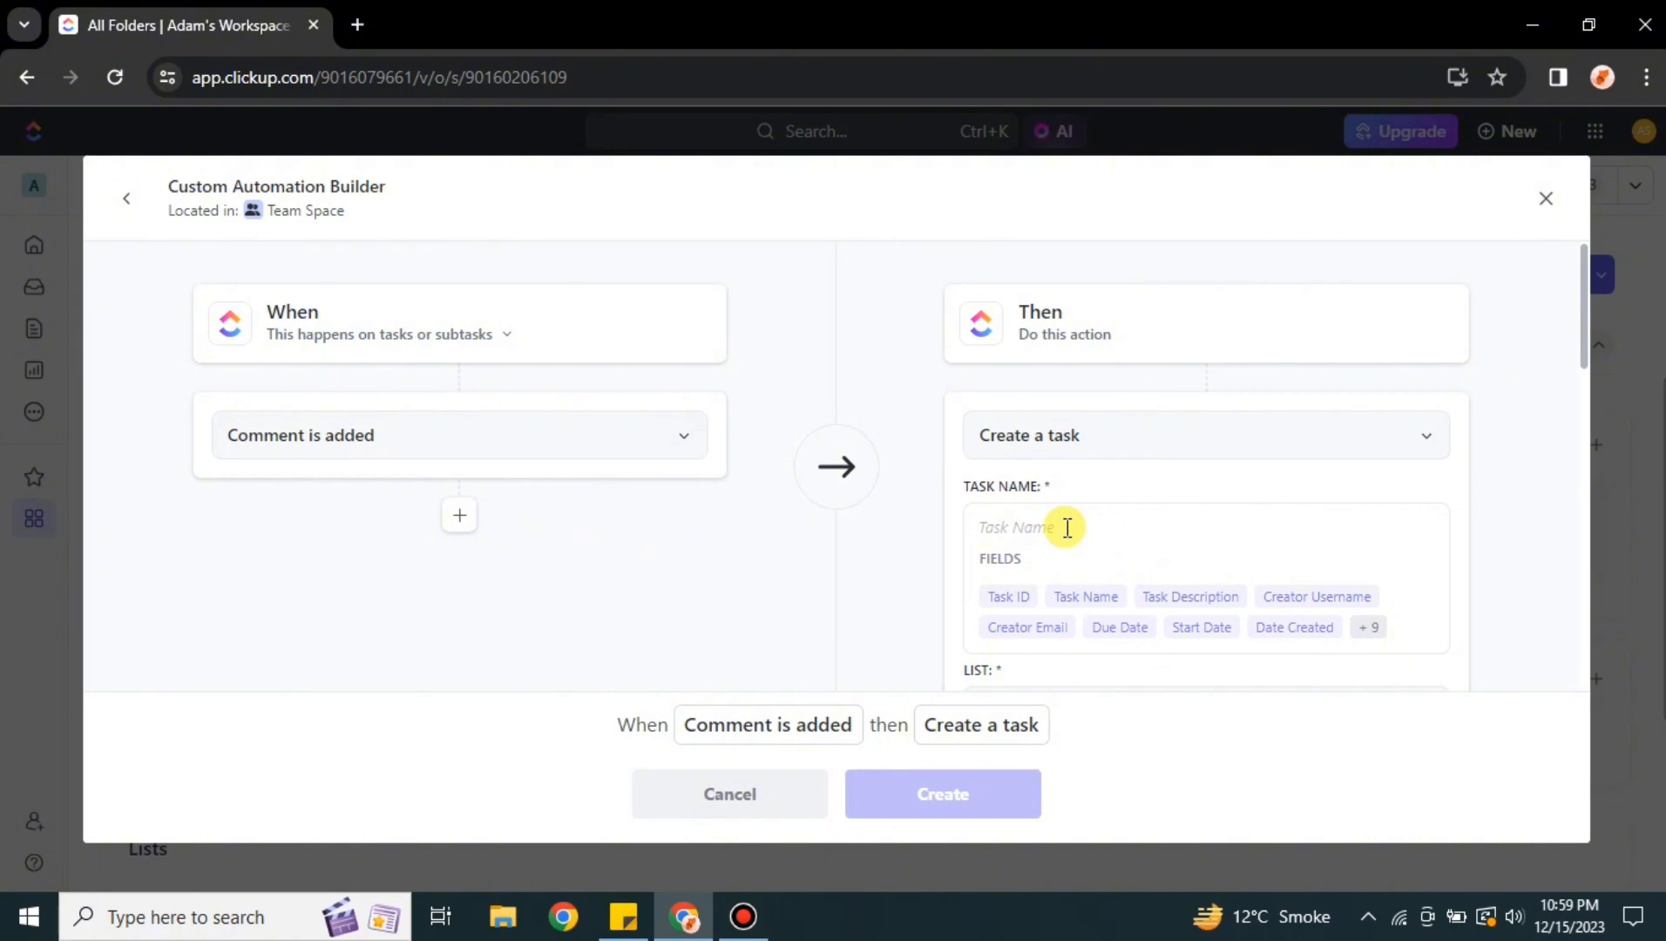
pyautogui.write('c')
pyautogui.click(1009, 597)
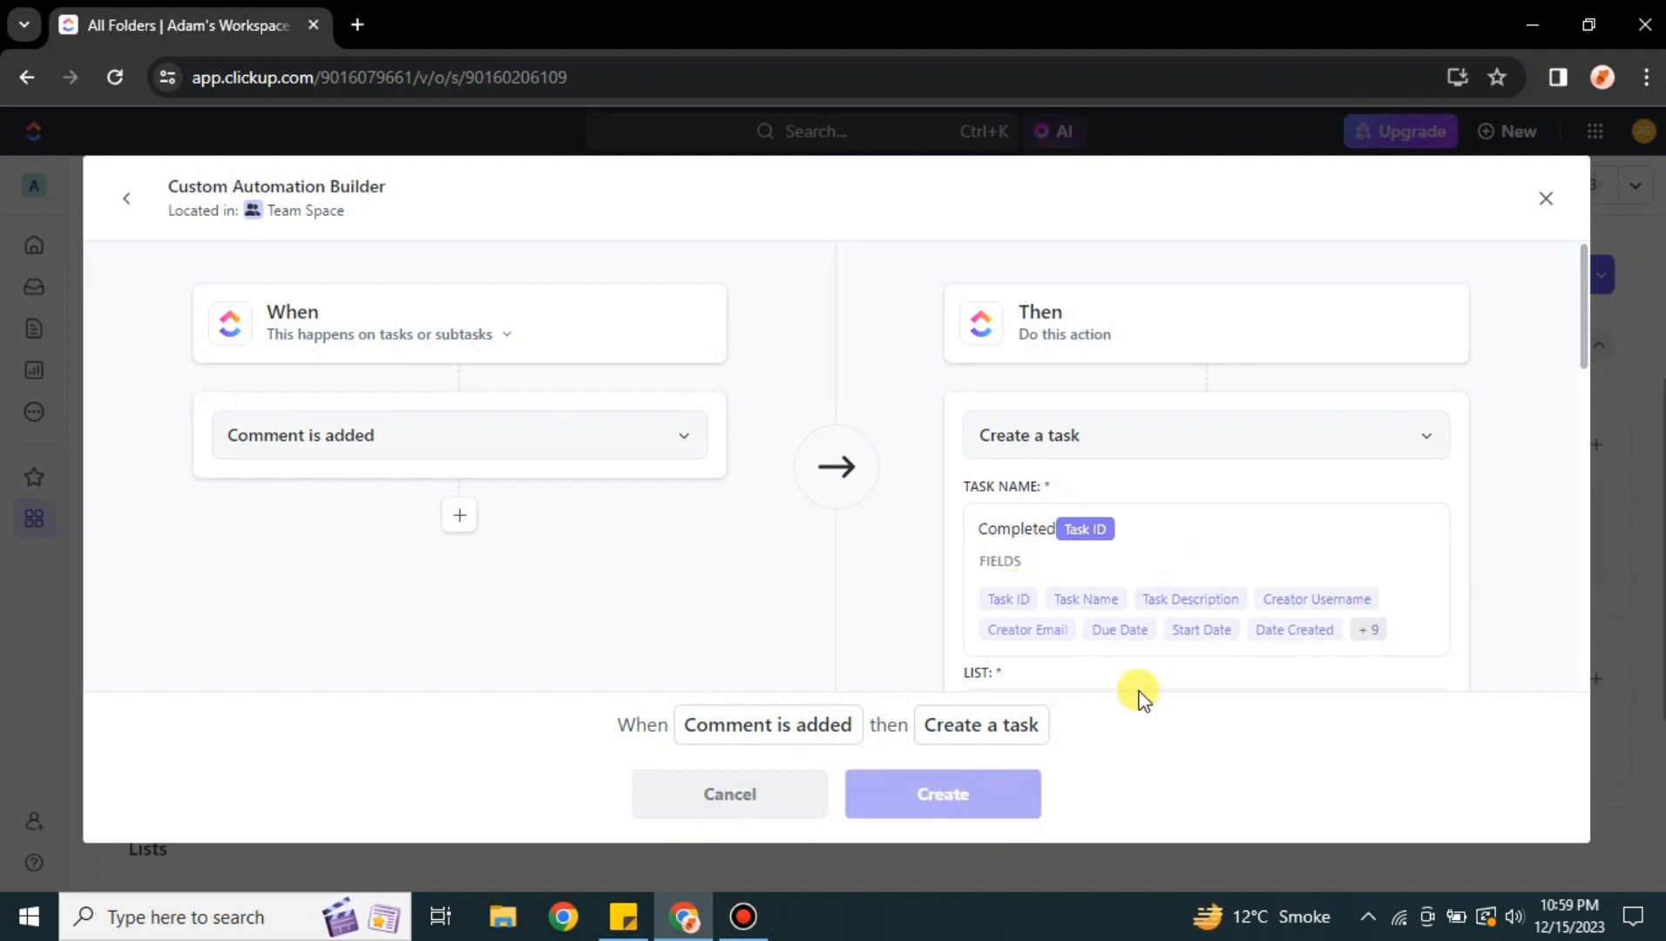
# Set the new task's list to Personal List
pyautogui.scroll(-4, 1168, 625)
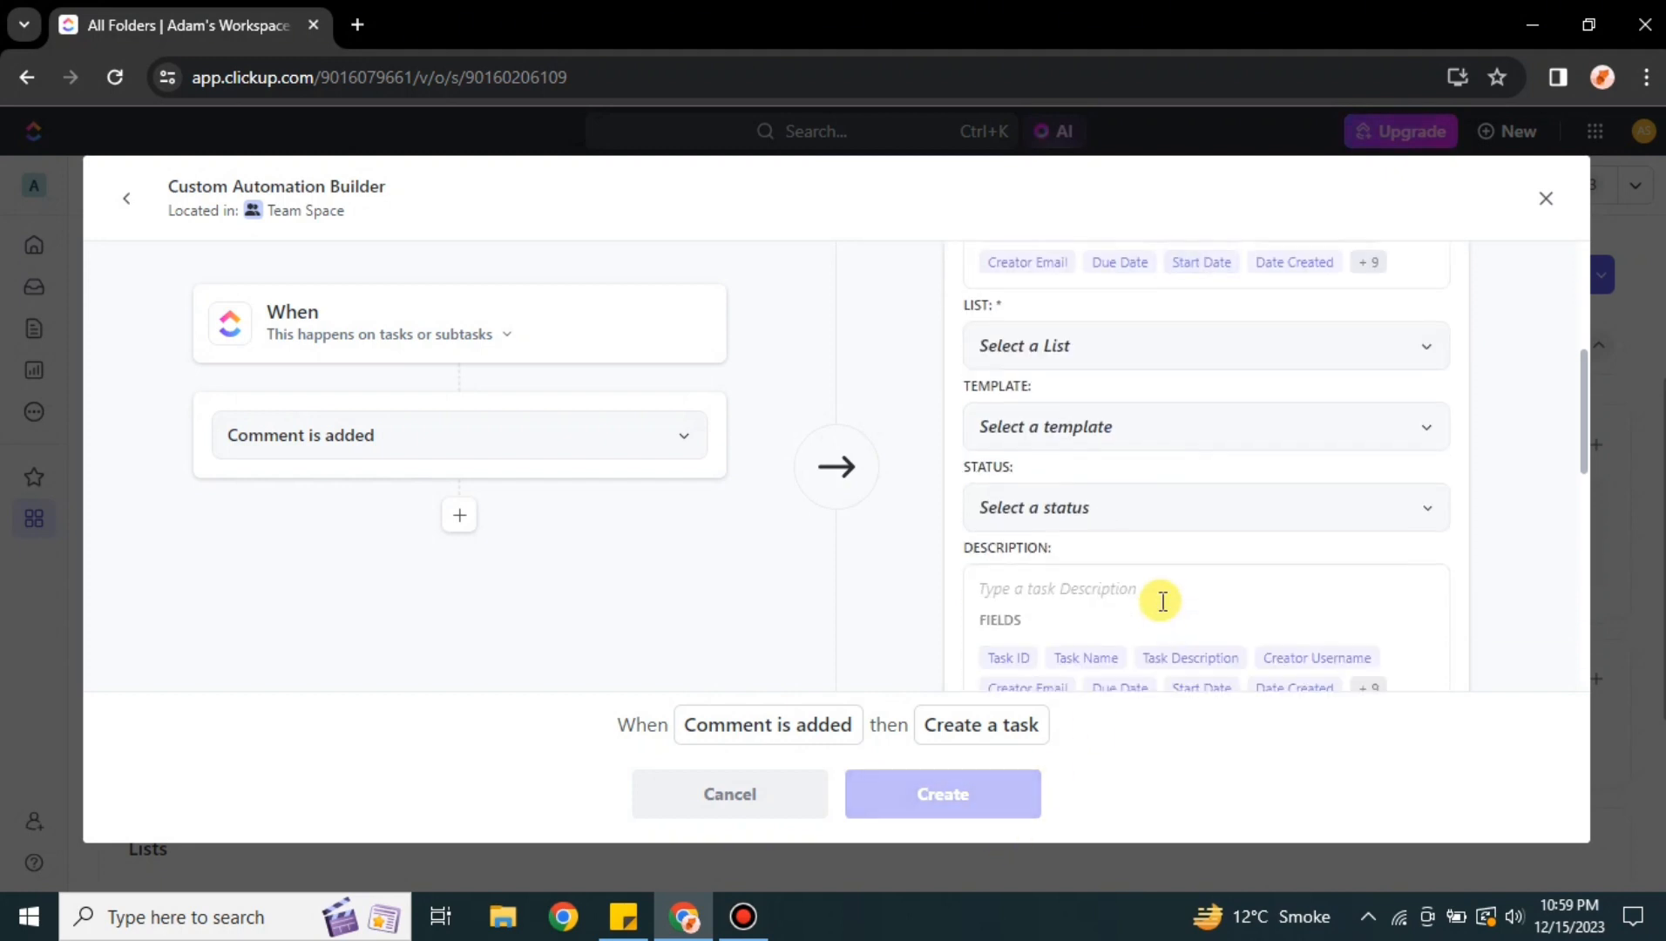
pyautogui.scroll(3, 1161, 599)
pyautogui.scroll(-1, 1235, 579)
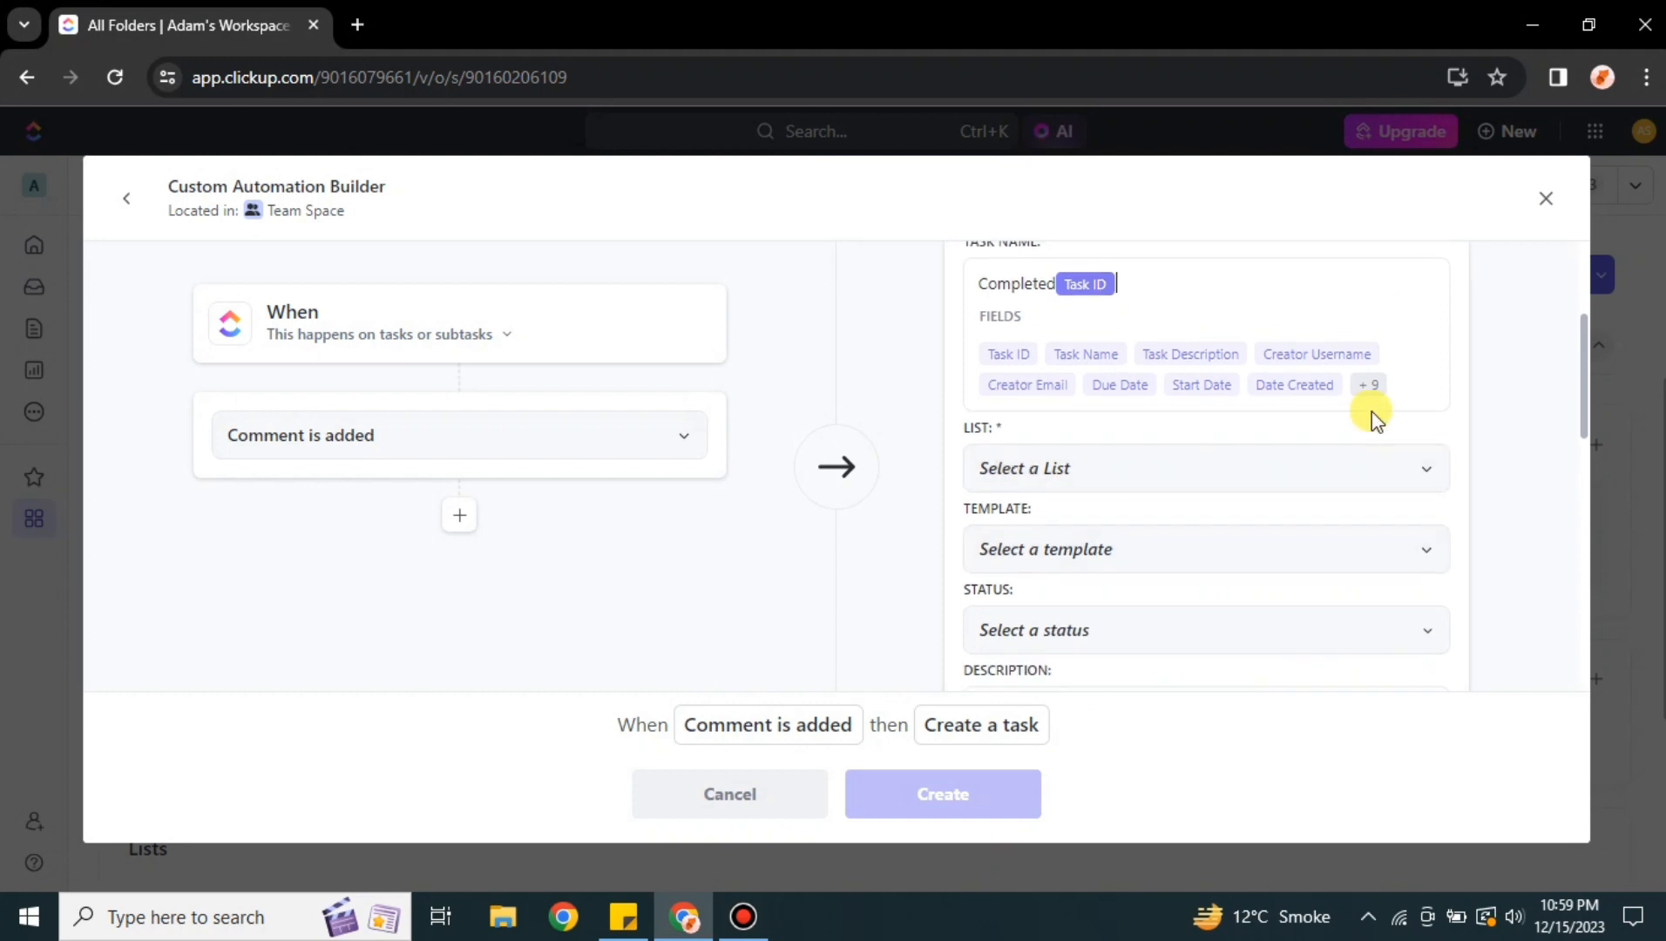
pyautogui.click(1429, 481)
pyautogui.click(1117, 595)
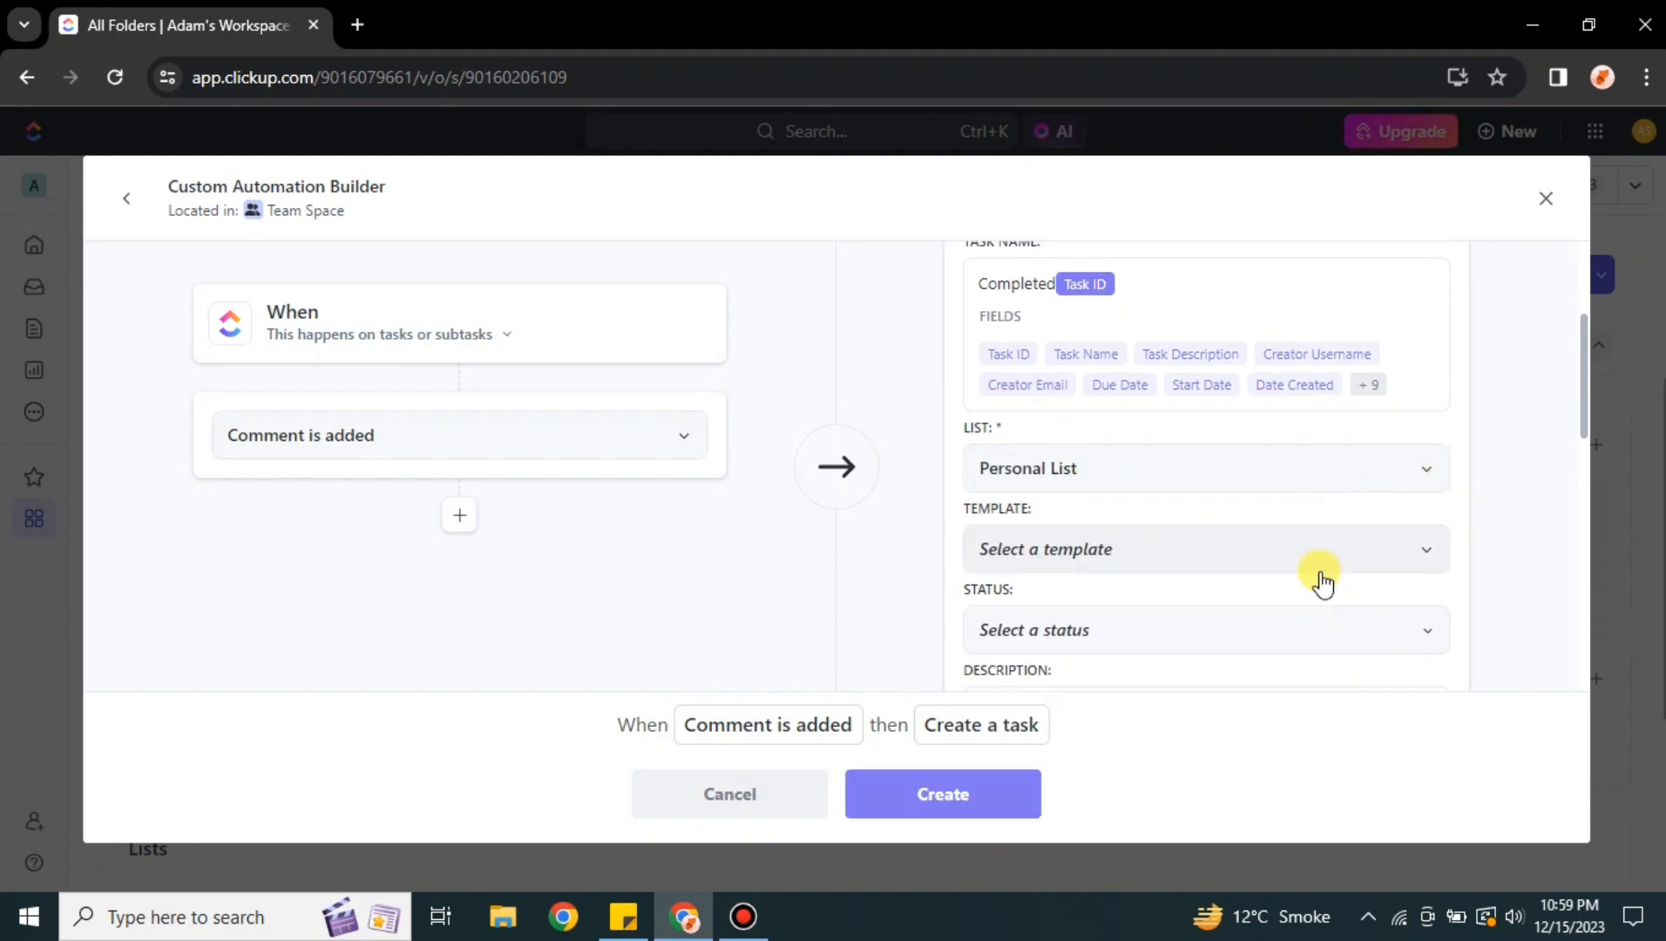
pyautogui.scroll(-3, 1322, 582)
pyautogui.click(1424, 300)
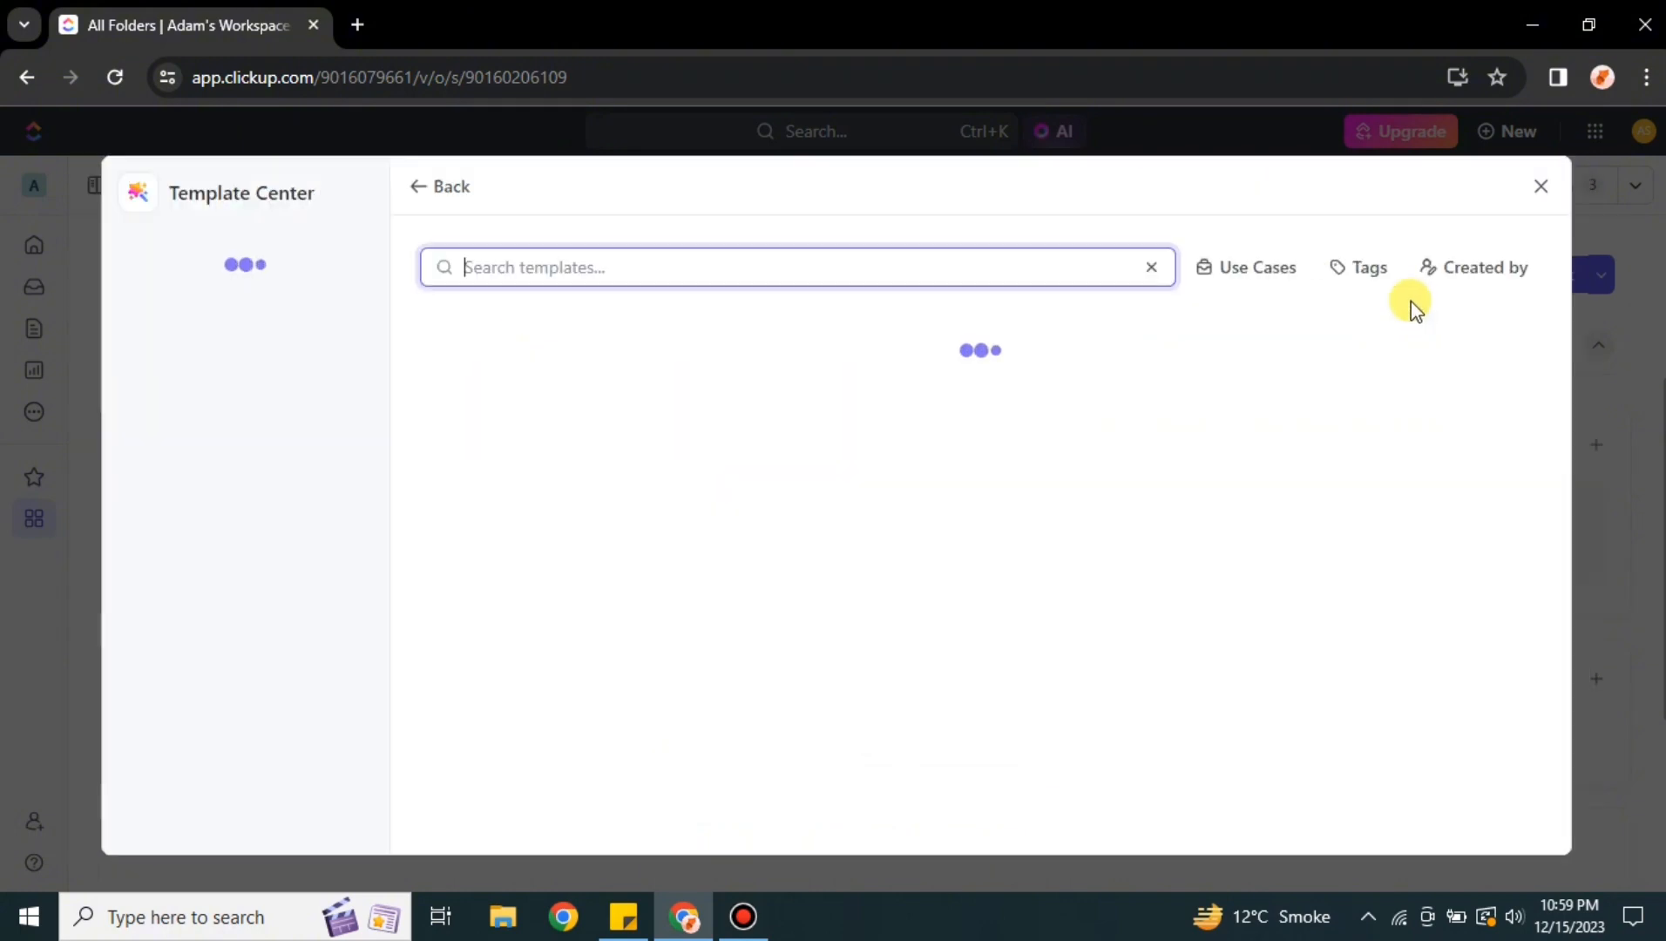
pyautogui.click(1541, 187)
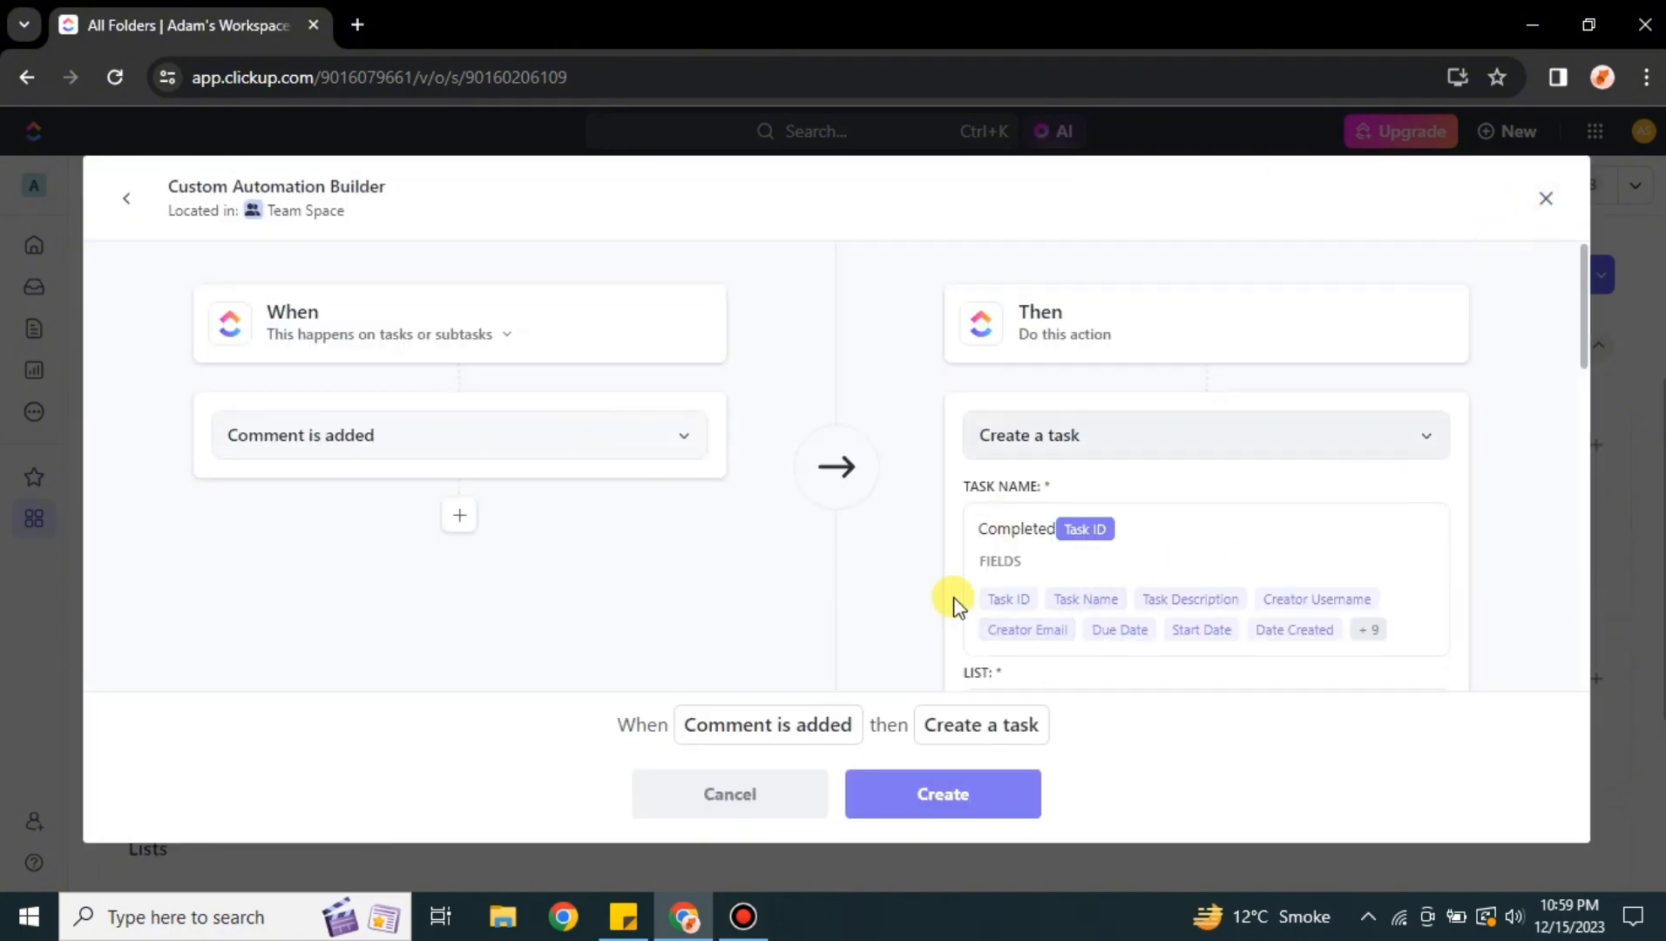
# Create the automation and review the list of active automations
pyautogui.click(954, 801)
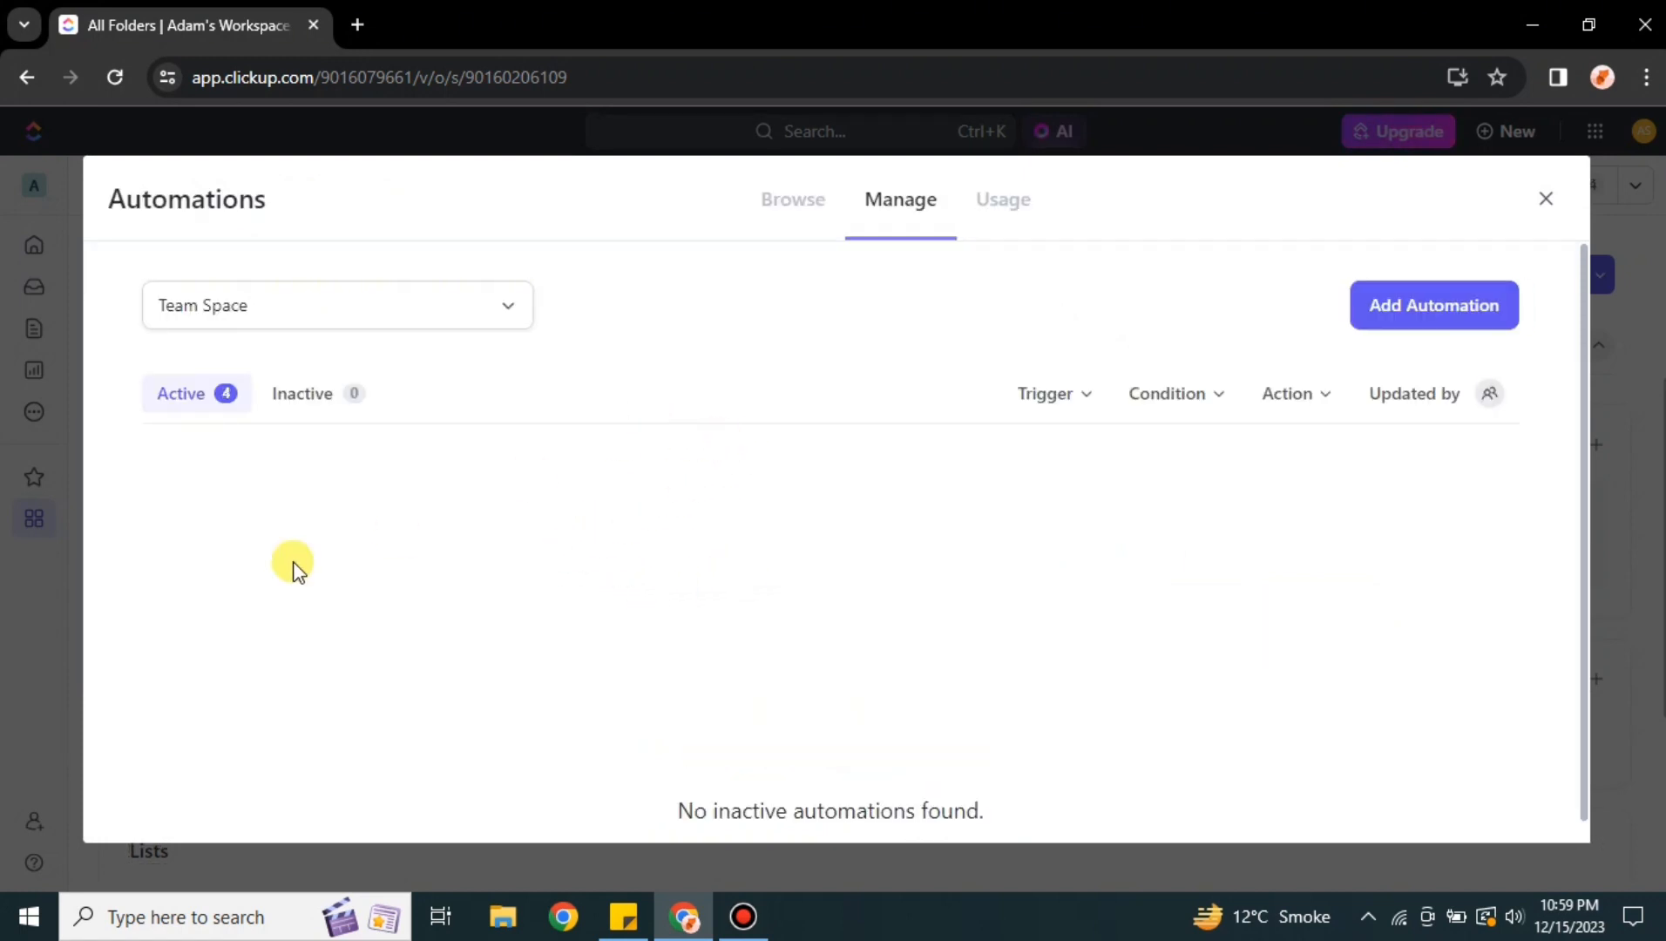
pyautogui.click(324, 403)
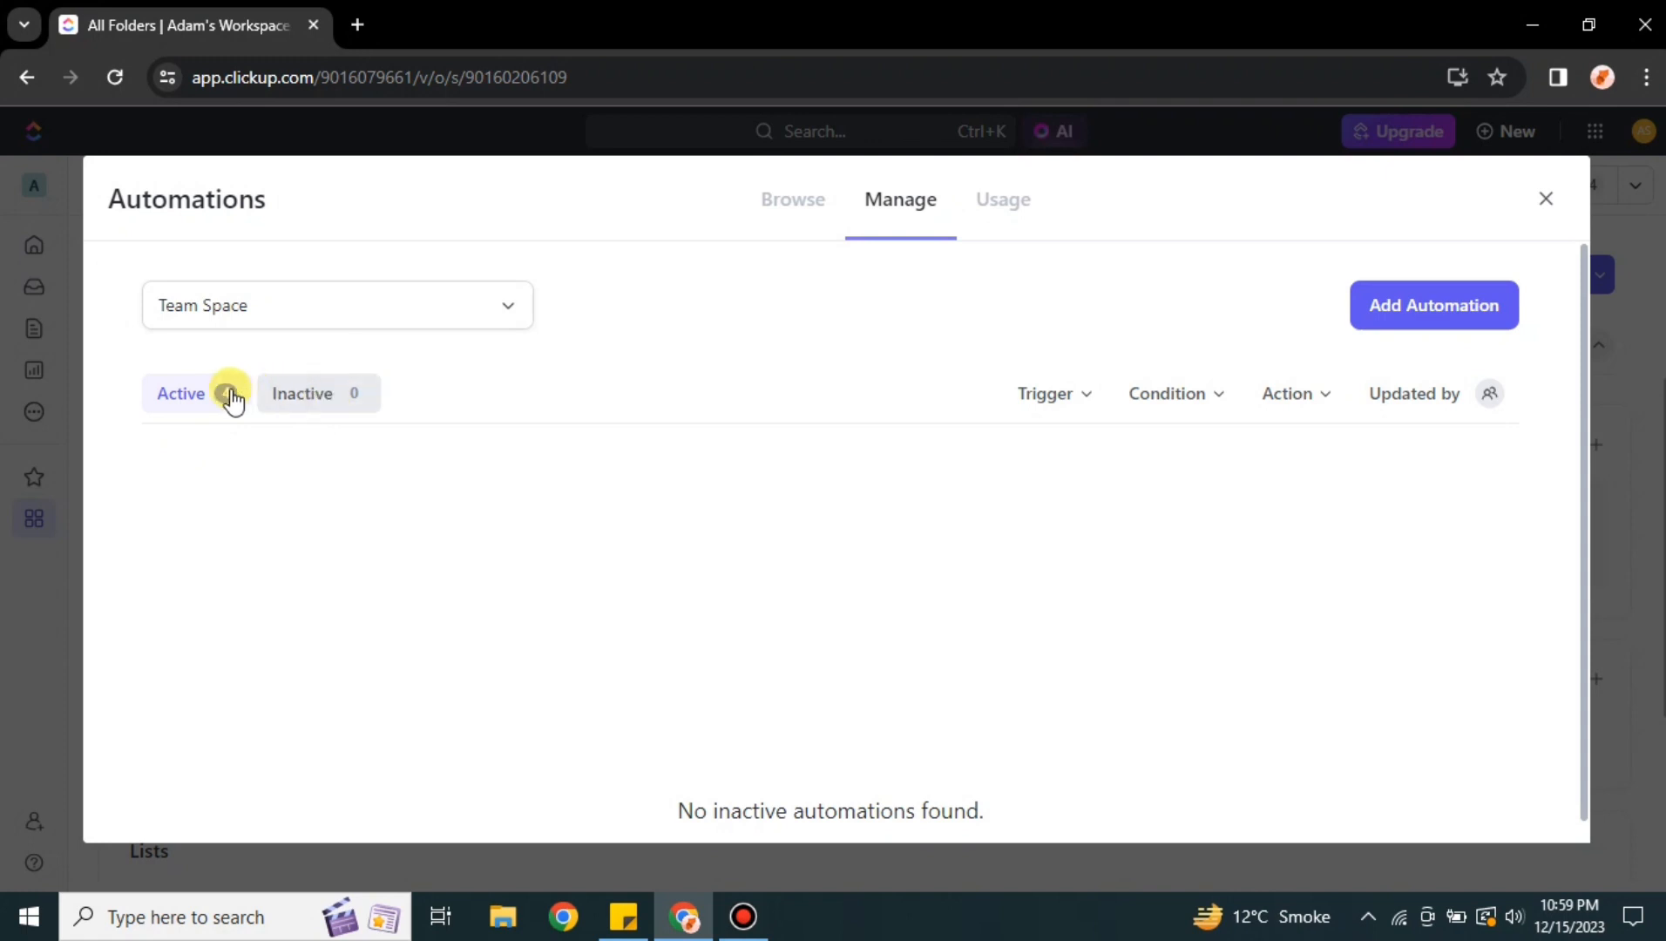
pyautogui.click(200, 401)
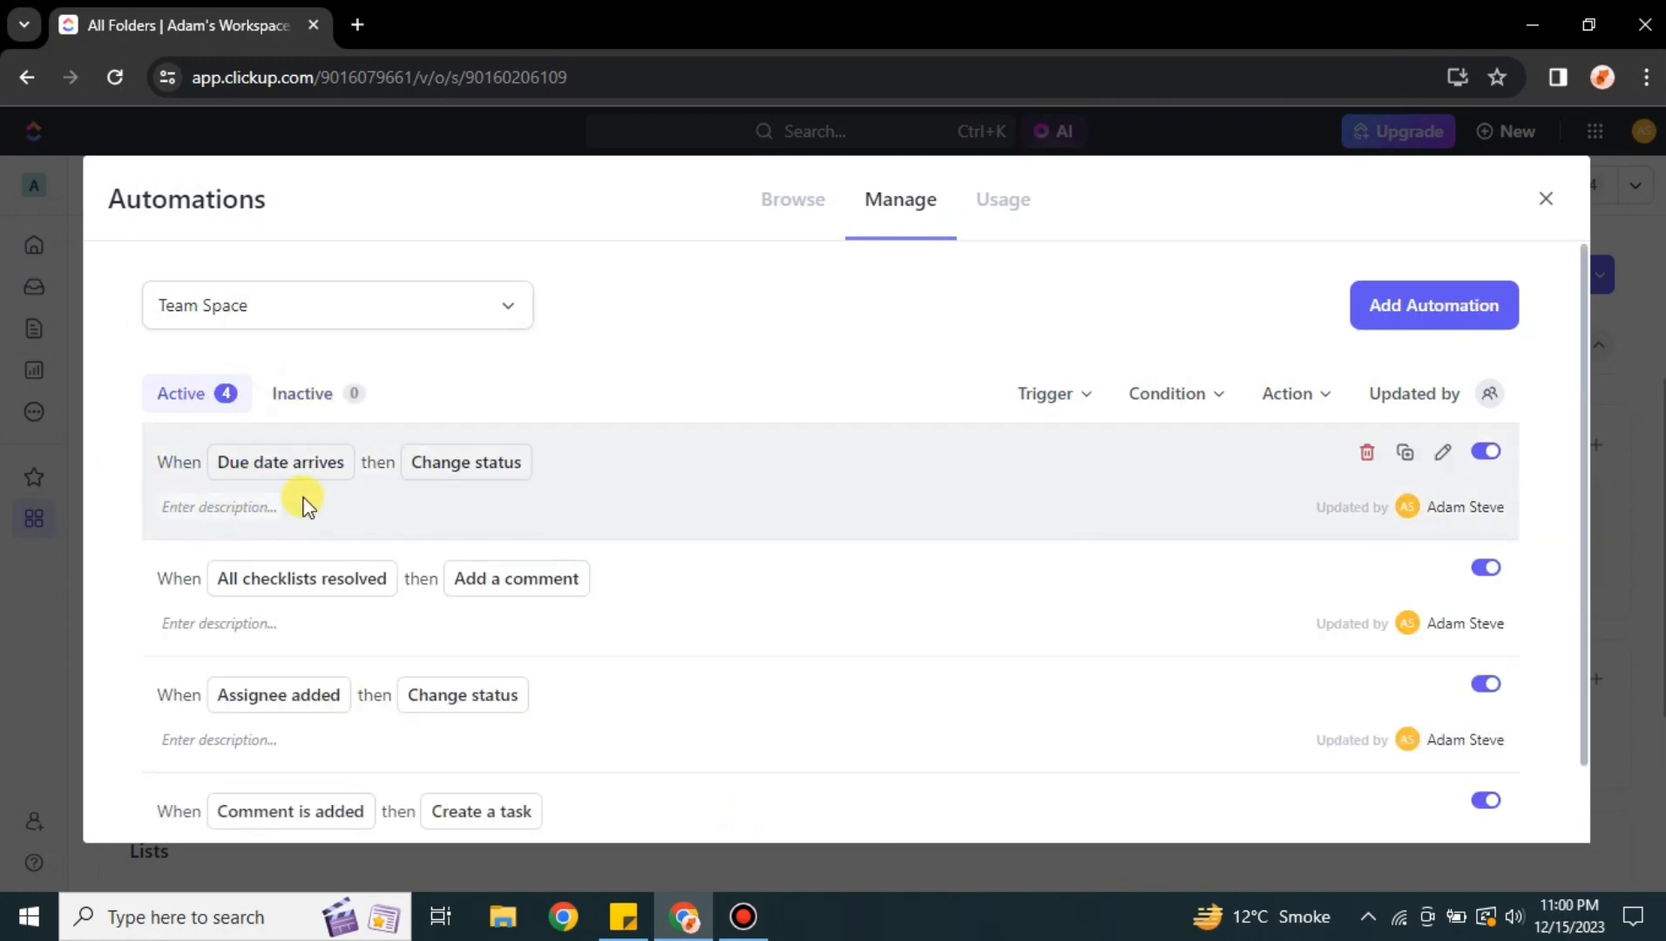
pyautogui.scroll(-1, 516, 800)
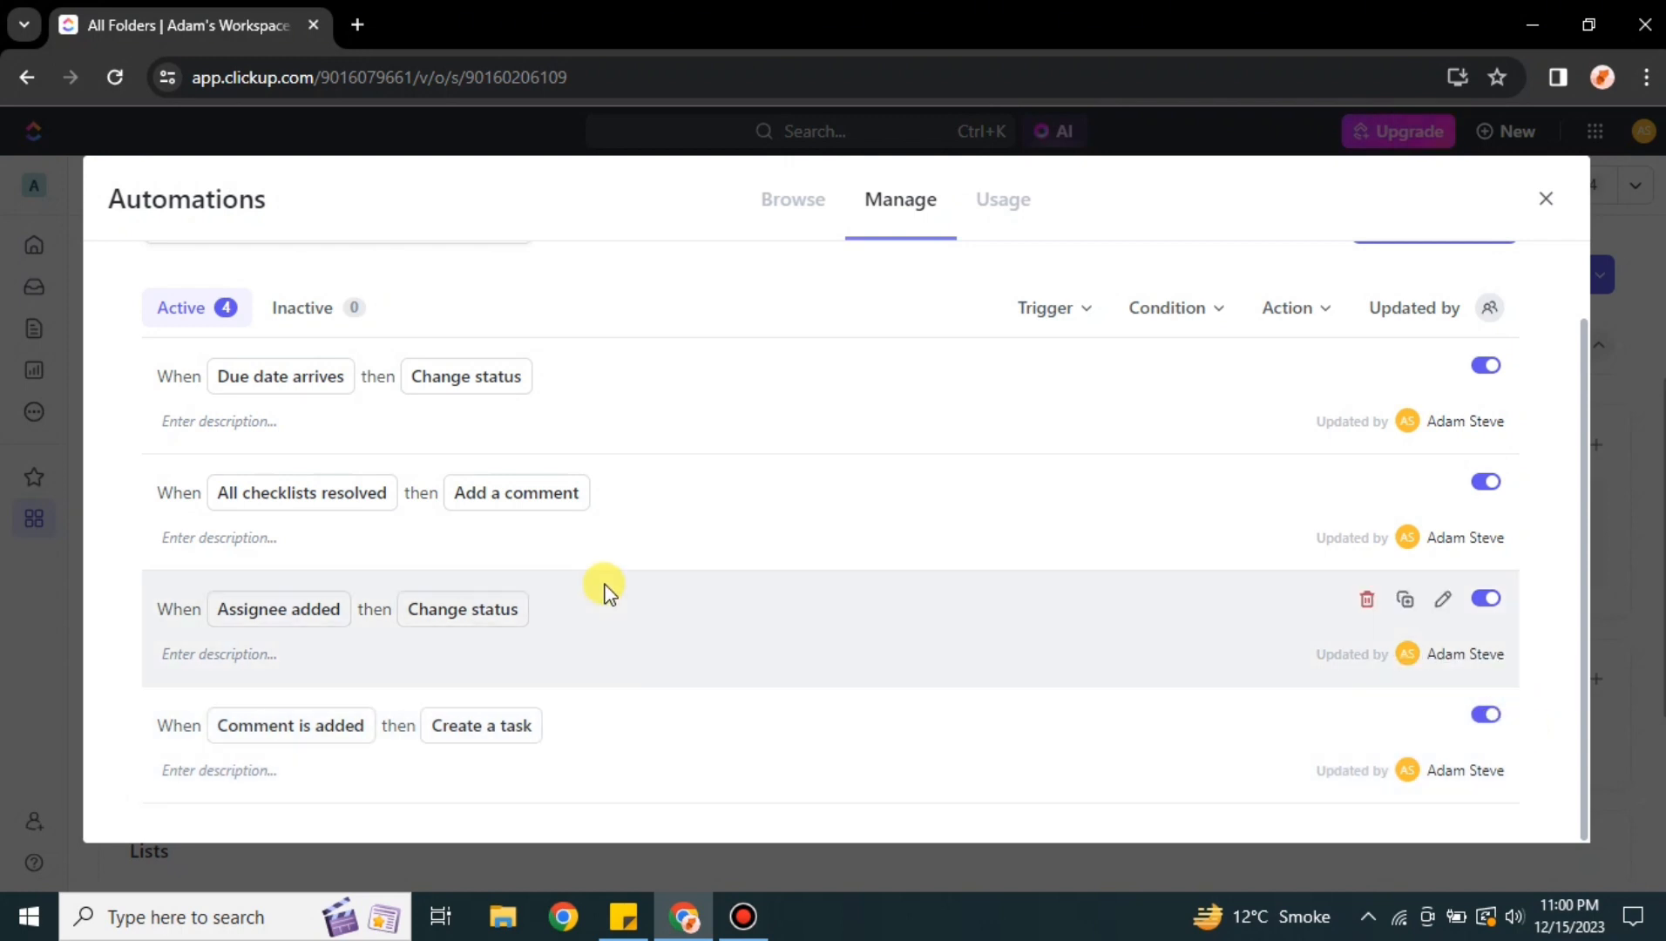
pyautogui.scroll(1, 751, 527)
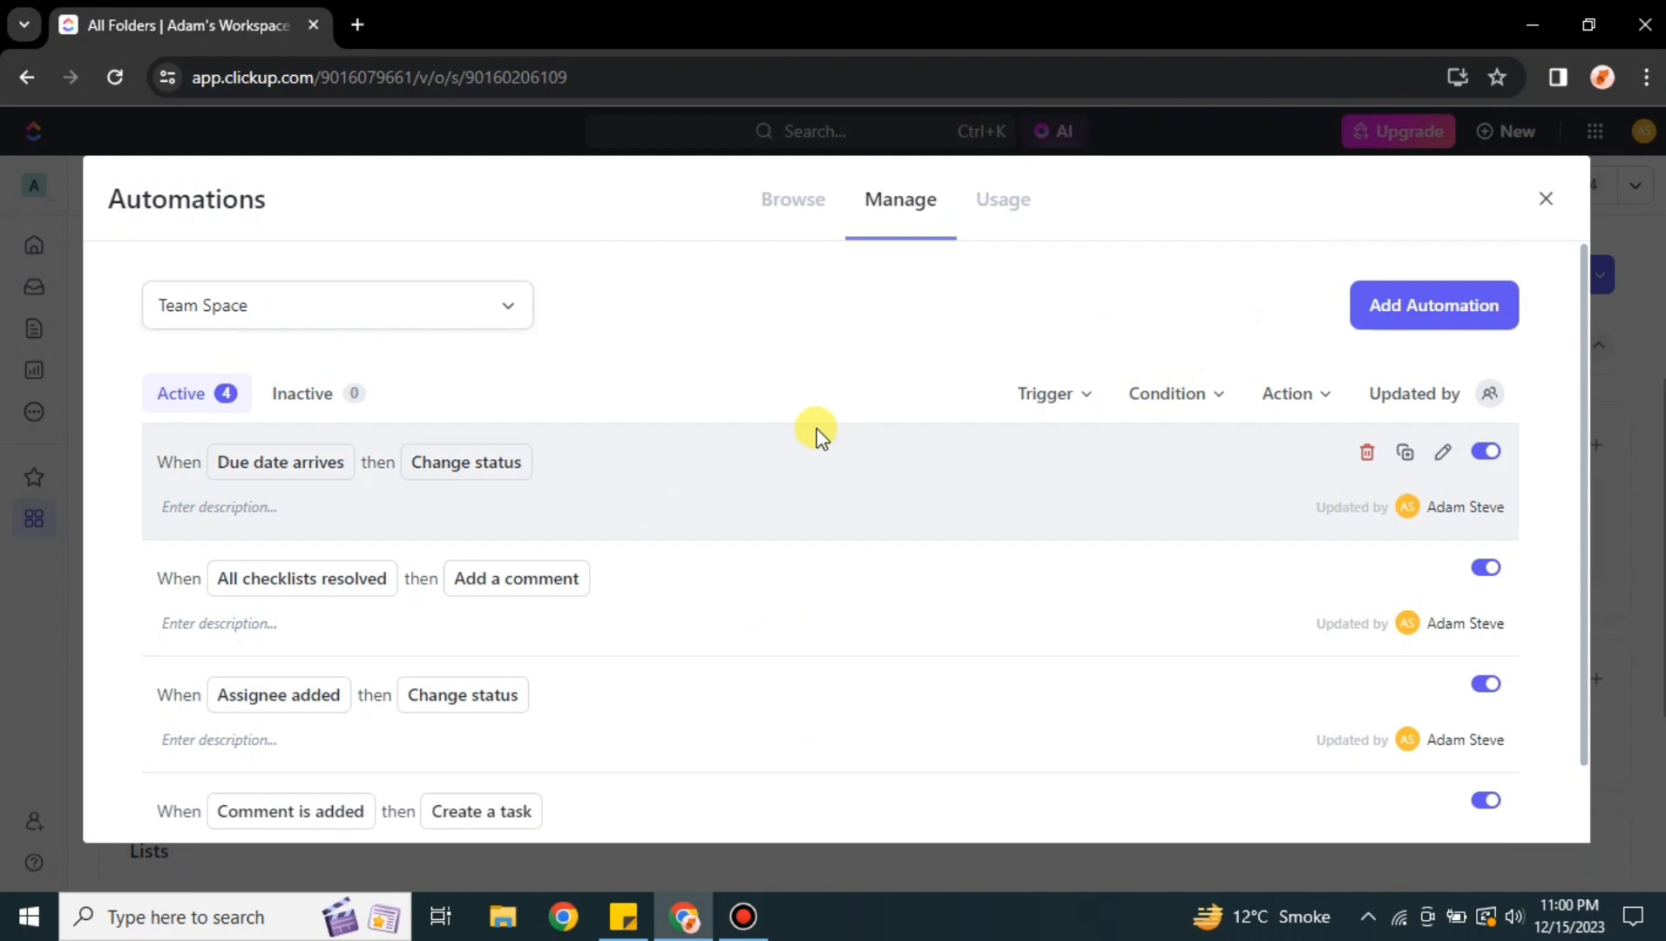
# Start a new custom automation and set its trigger to Due date arrives
pyautogui.click(1428, 311)
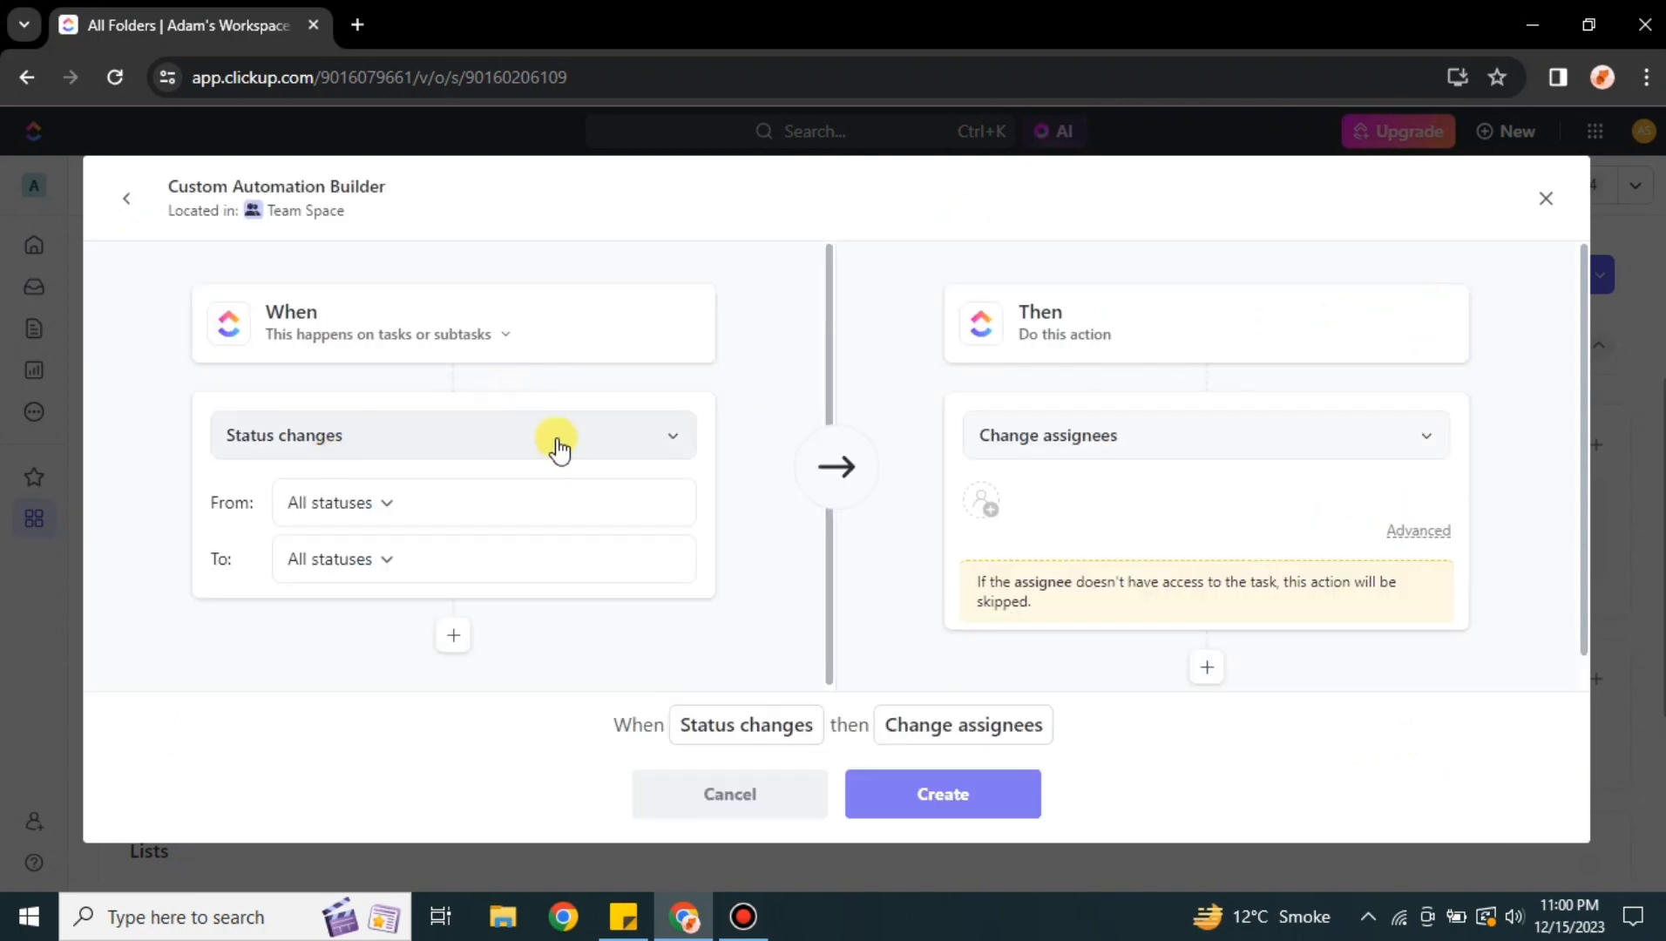
pyautogui.click(655, 447)
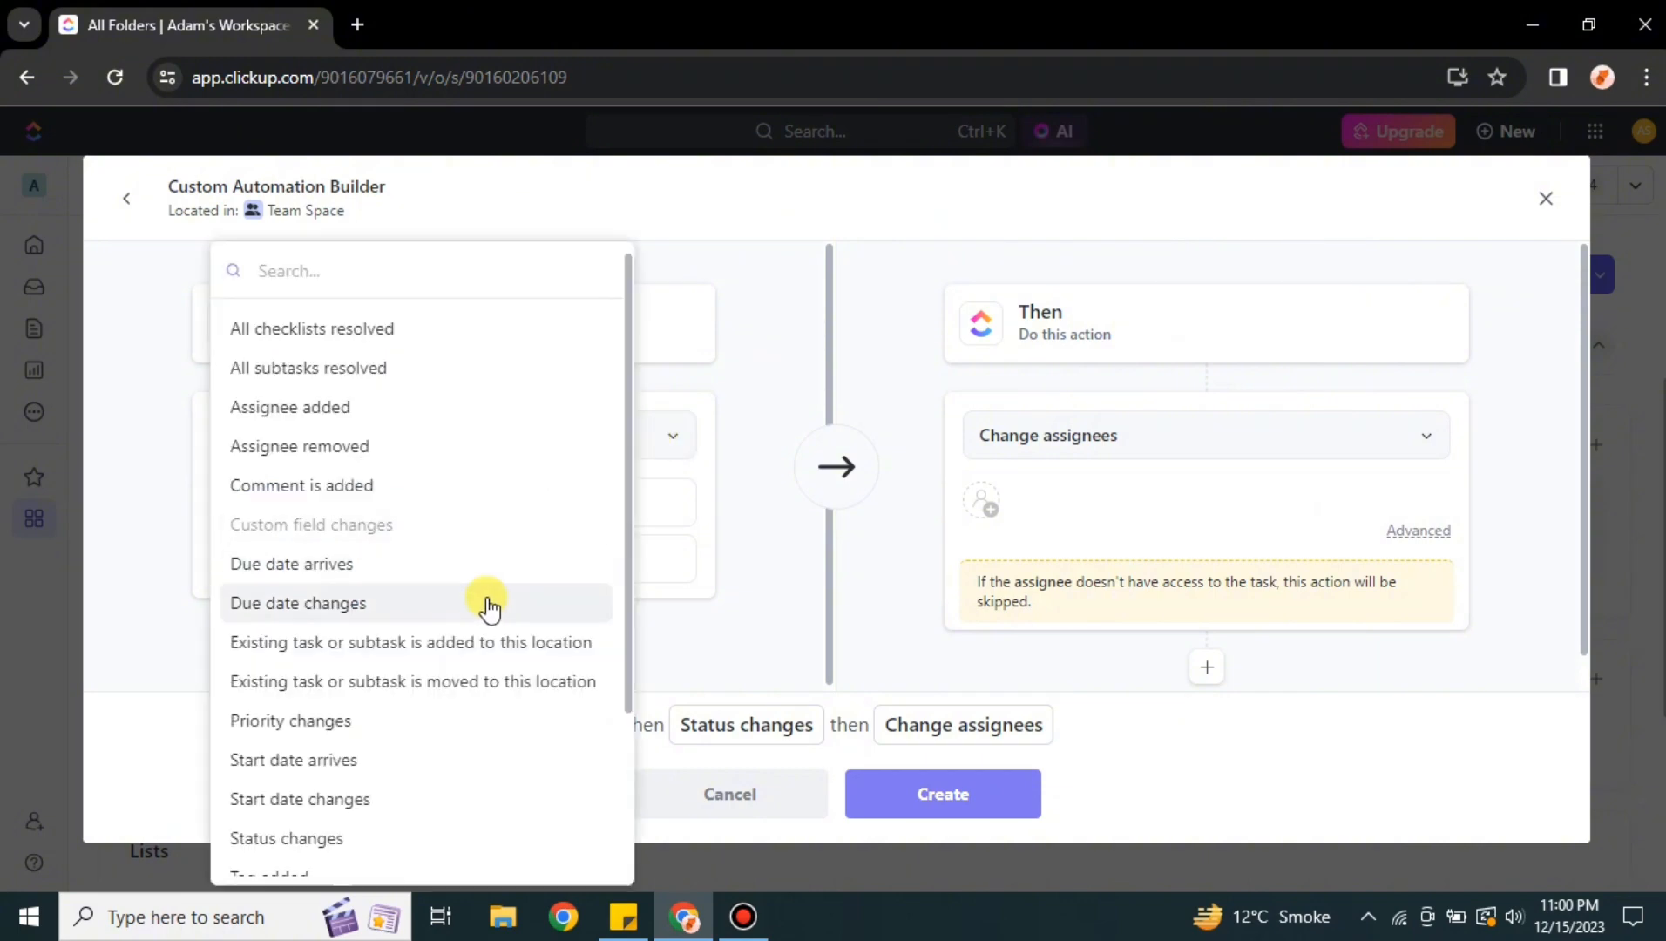
pyautogui.scroll(-3, 487, 606)
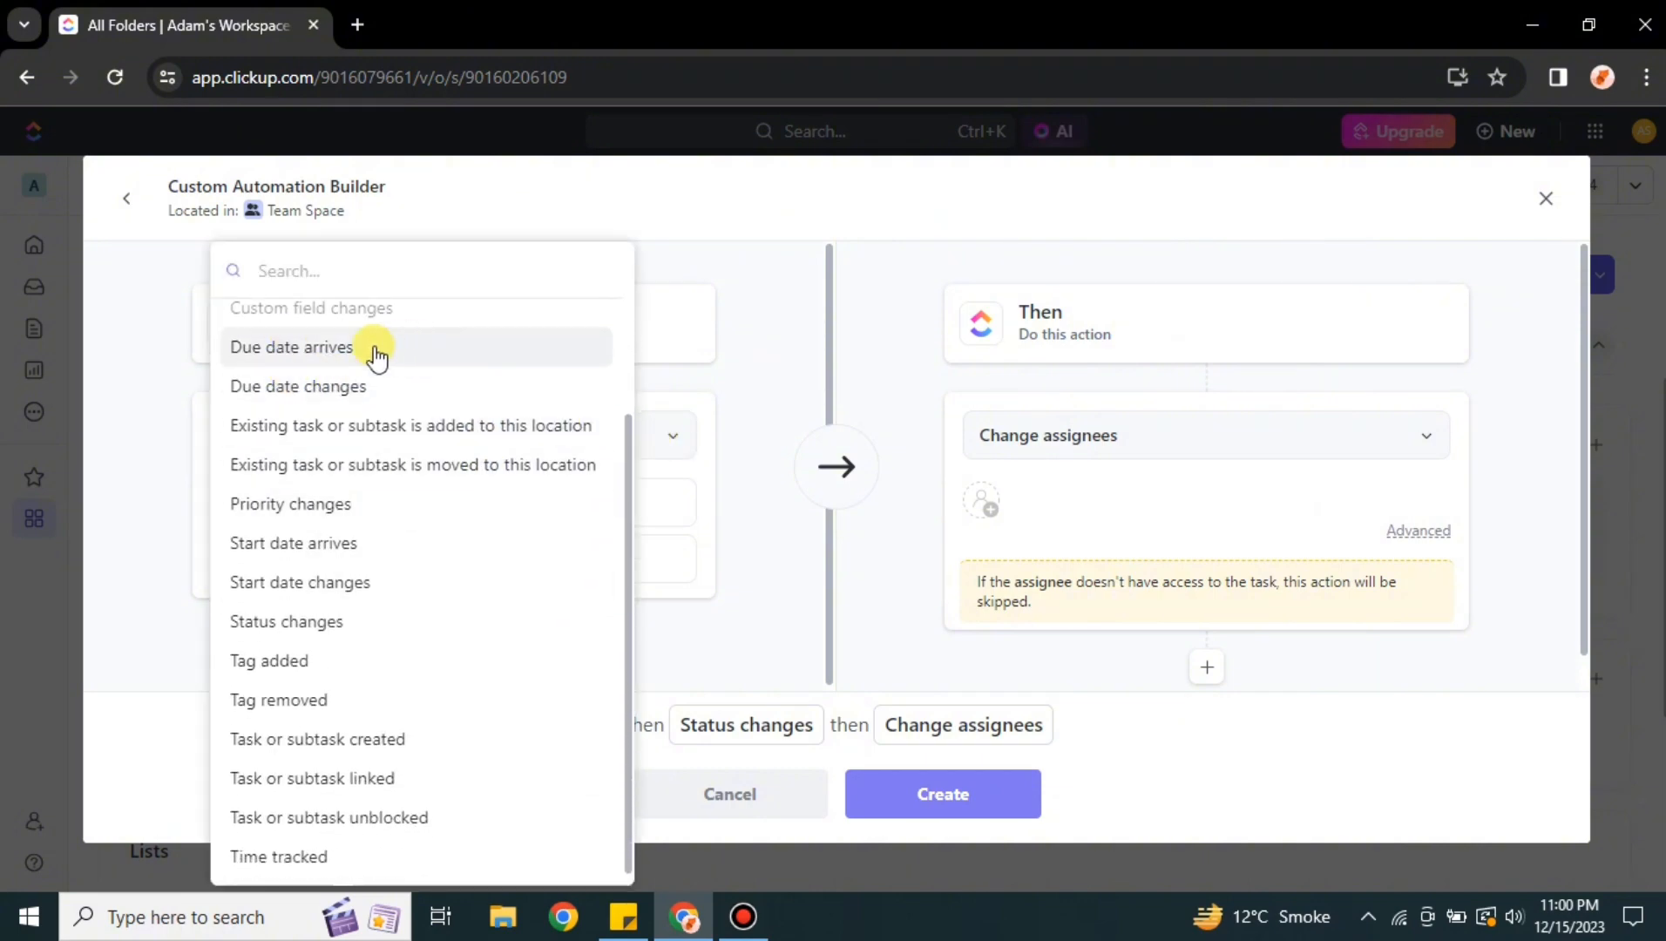
pyautogui.click(323, 357)
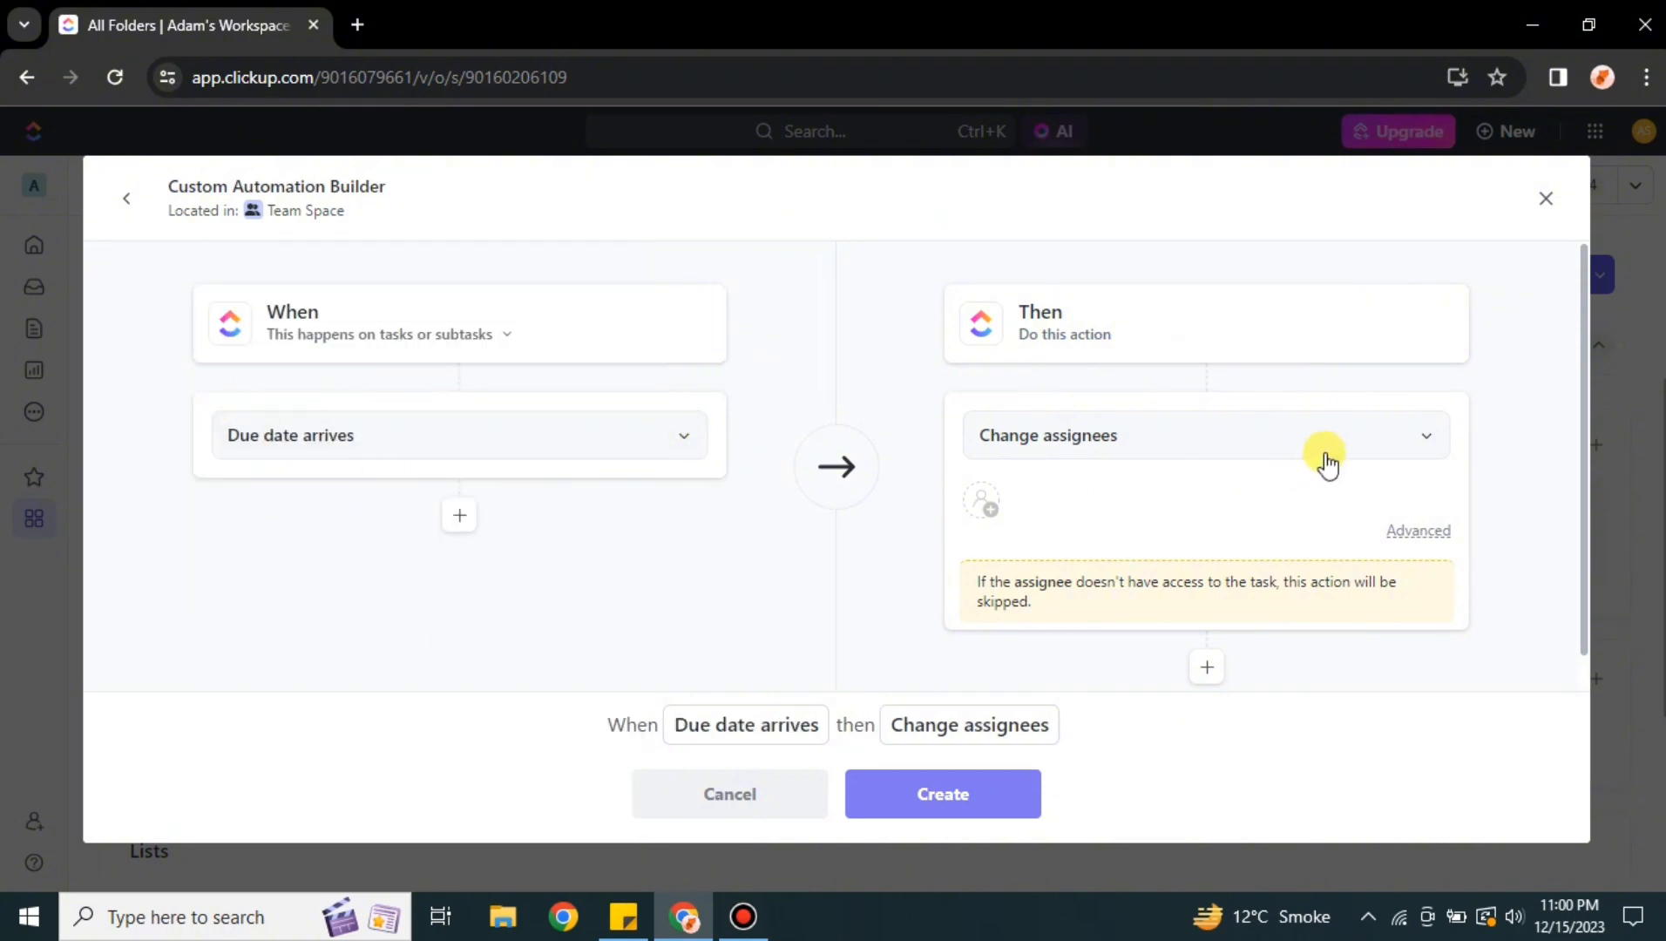
# Set the automation's action to Track time
pyautogui.click(1413, 449)
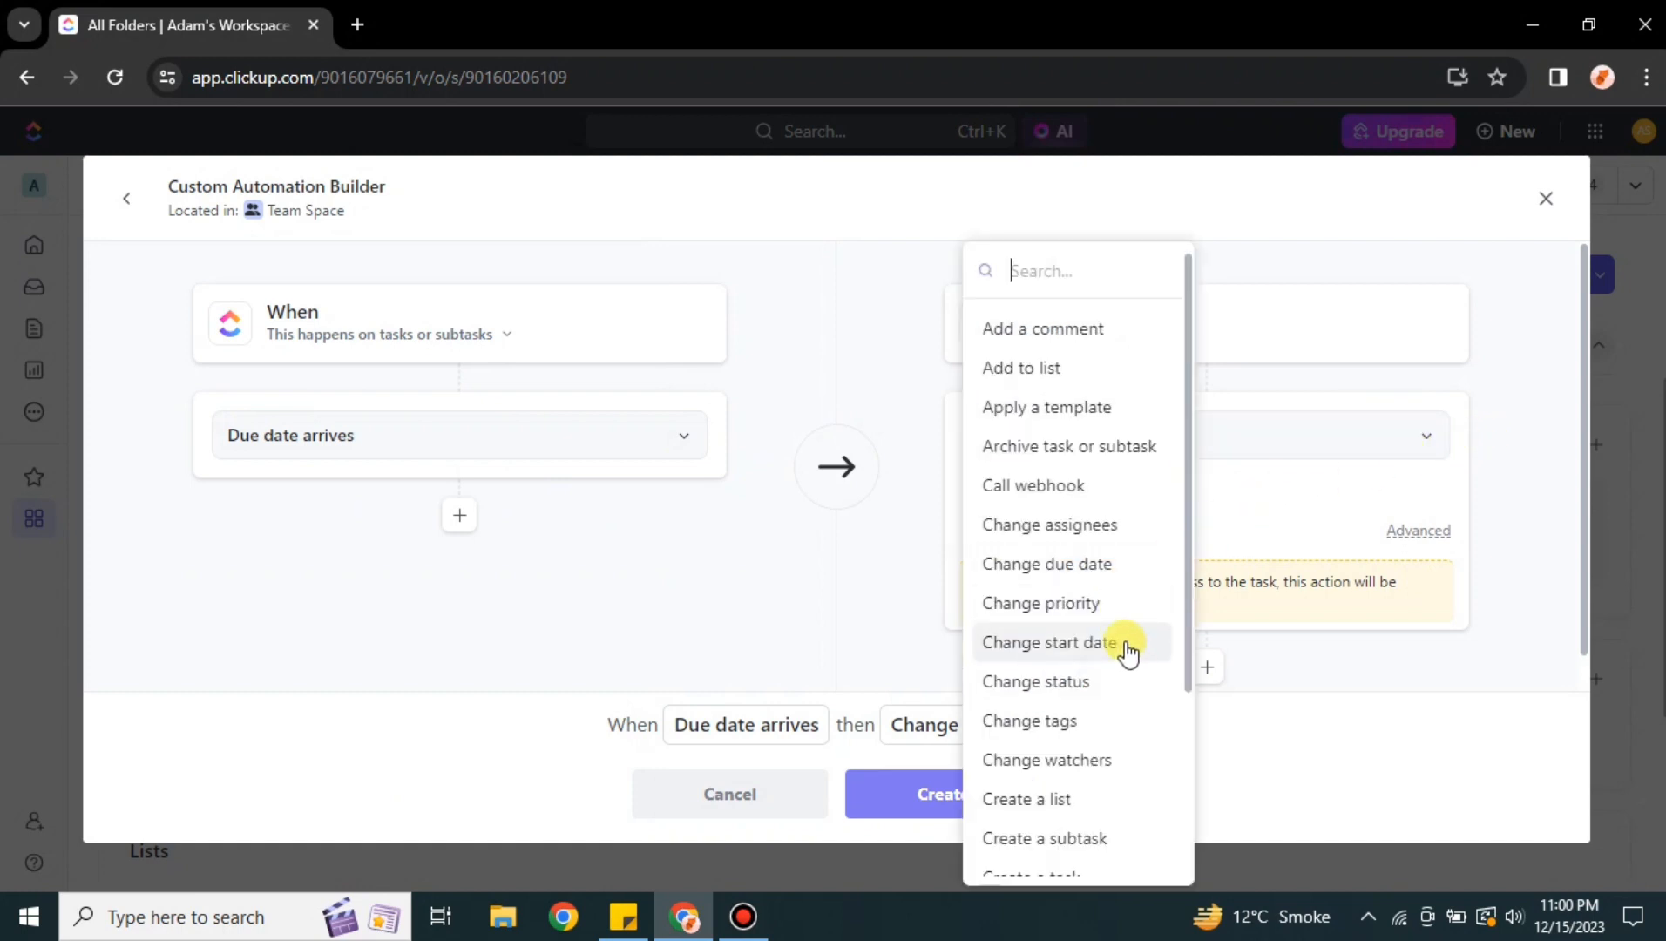
pyautogui.scroll(-3, 1114, 690)
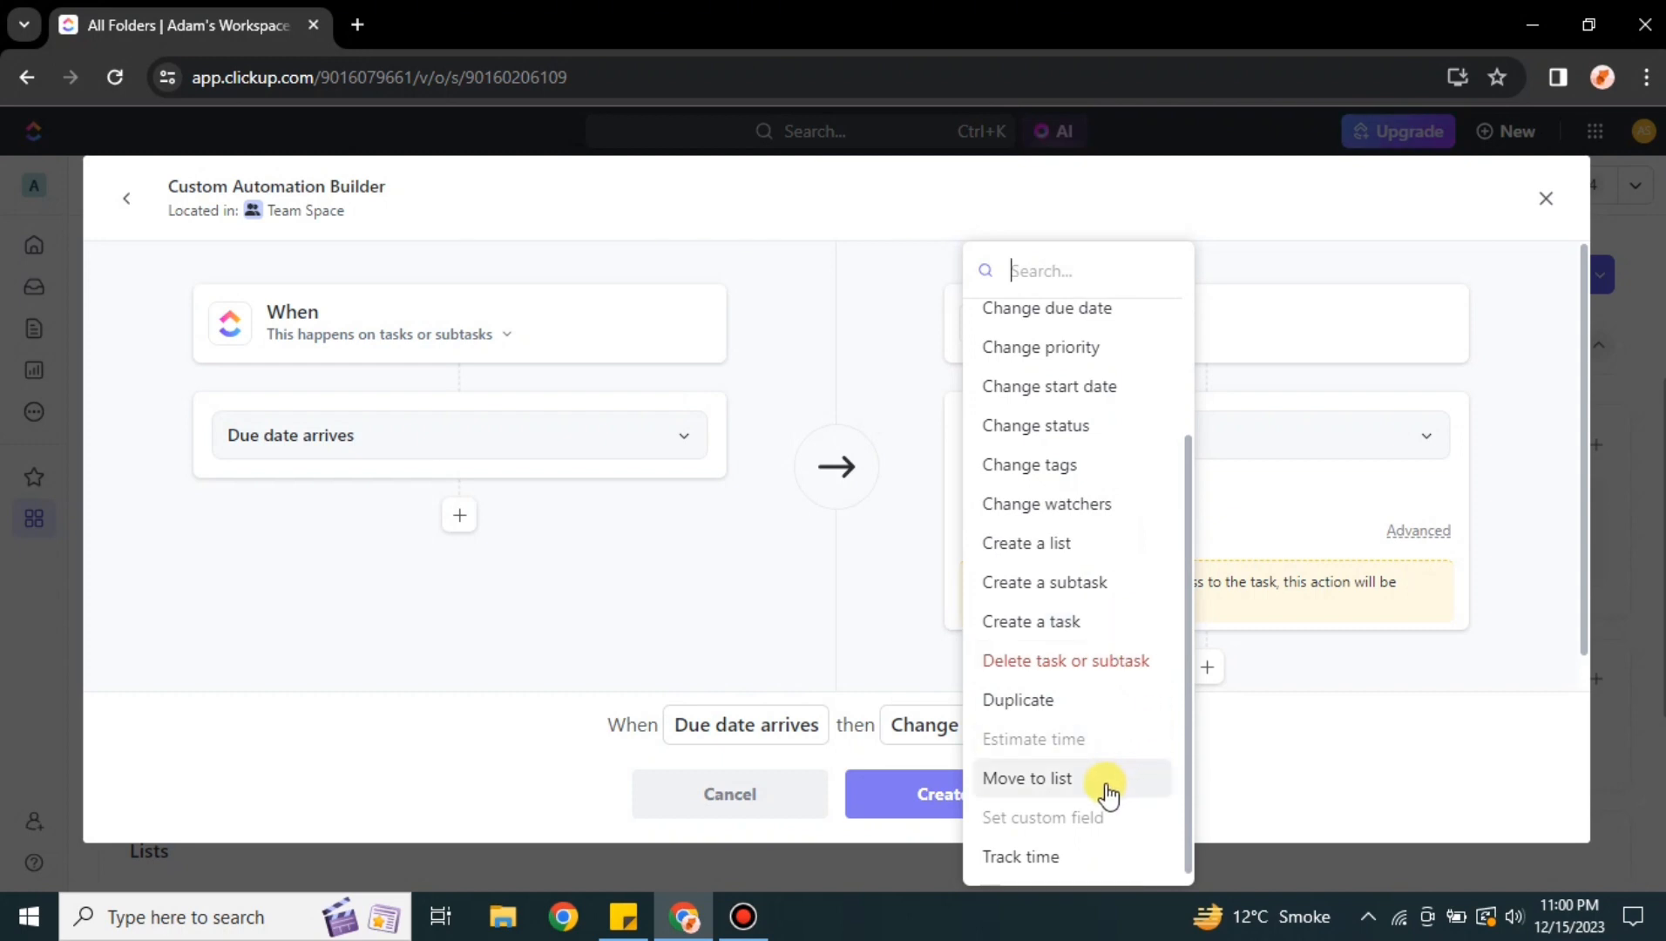
pyautogui.click(1043, 858)
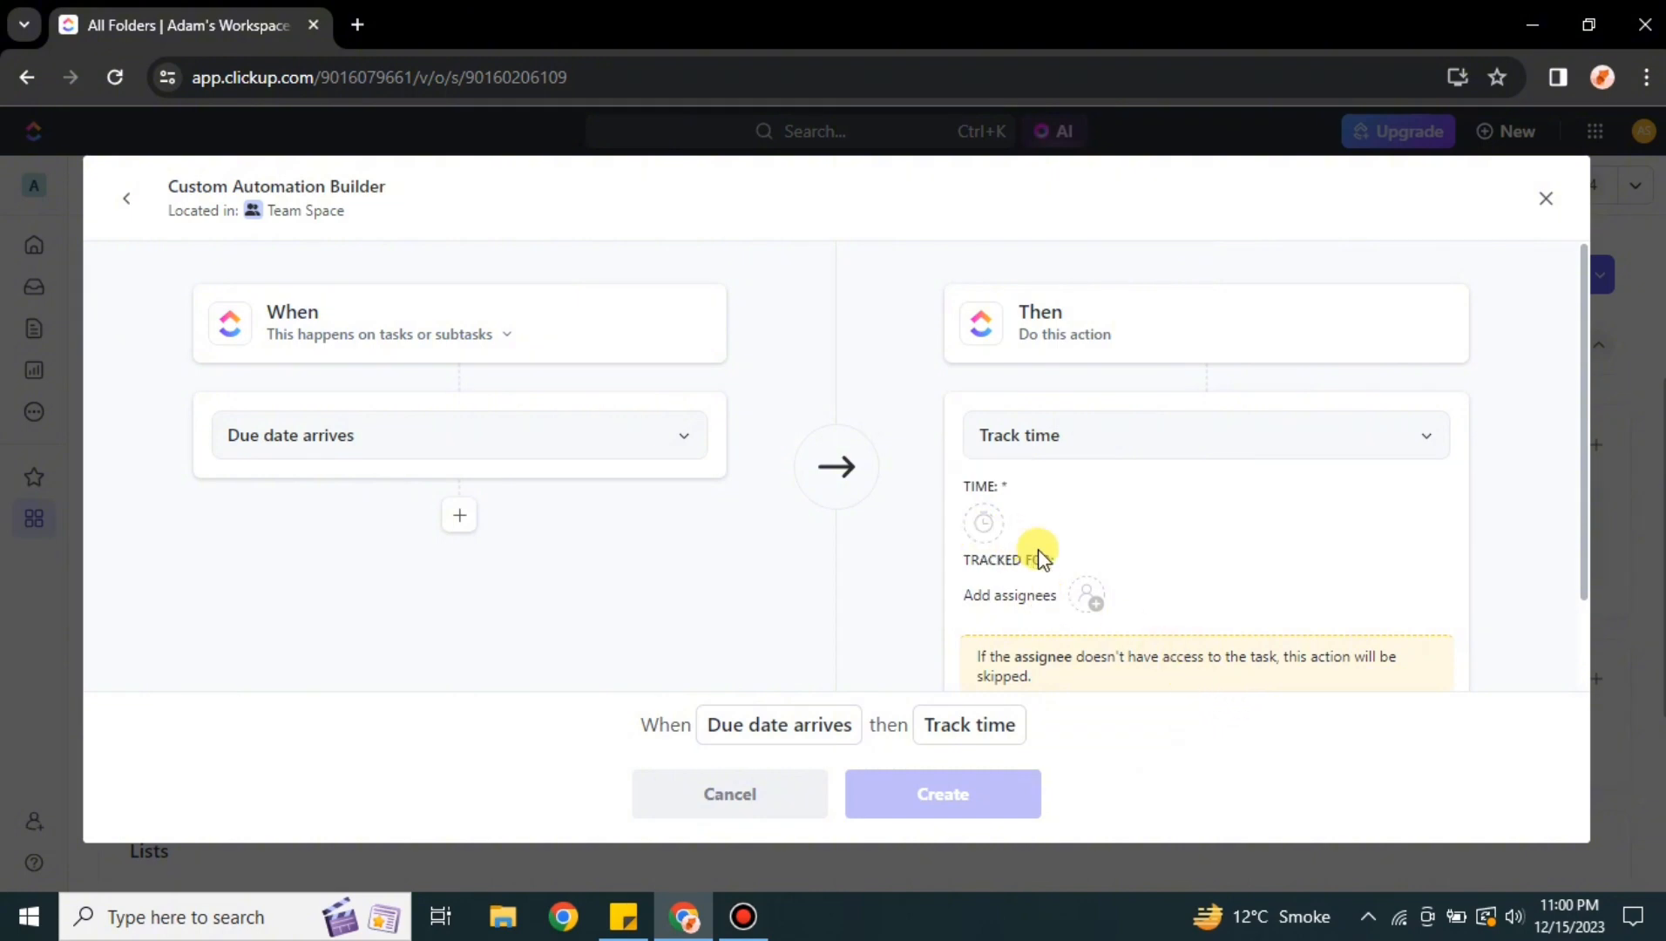
# Add a manual tracked time of 8 hours a day to the Track time action
pyautogui.click(983, 523)
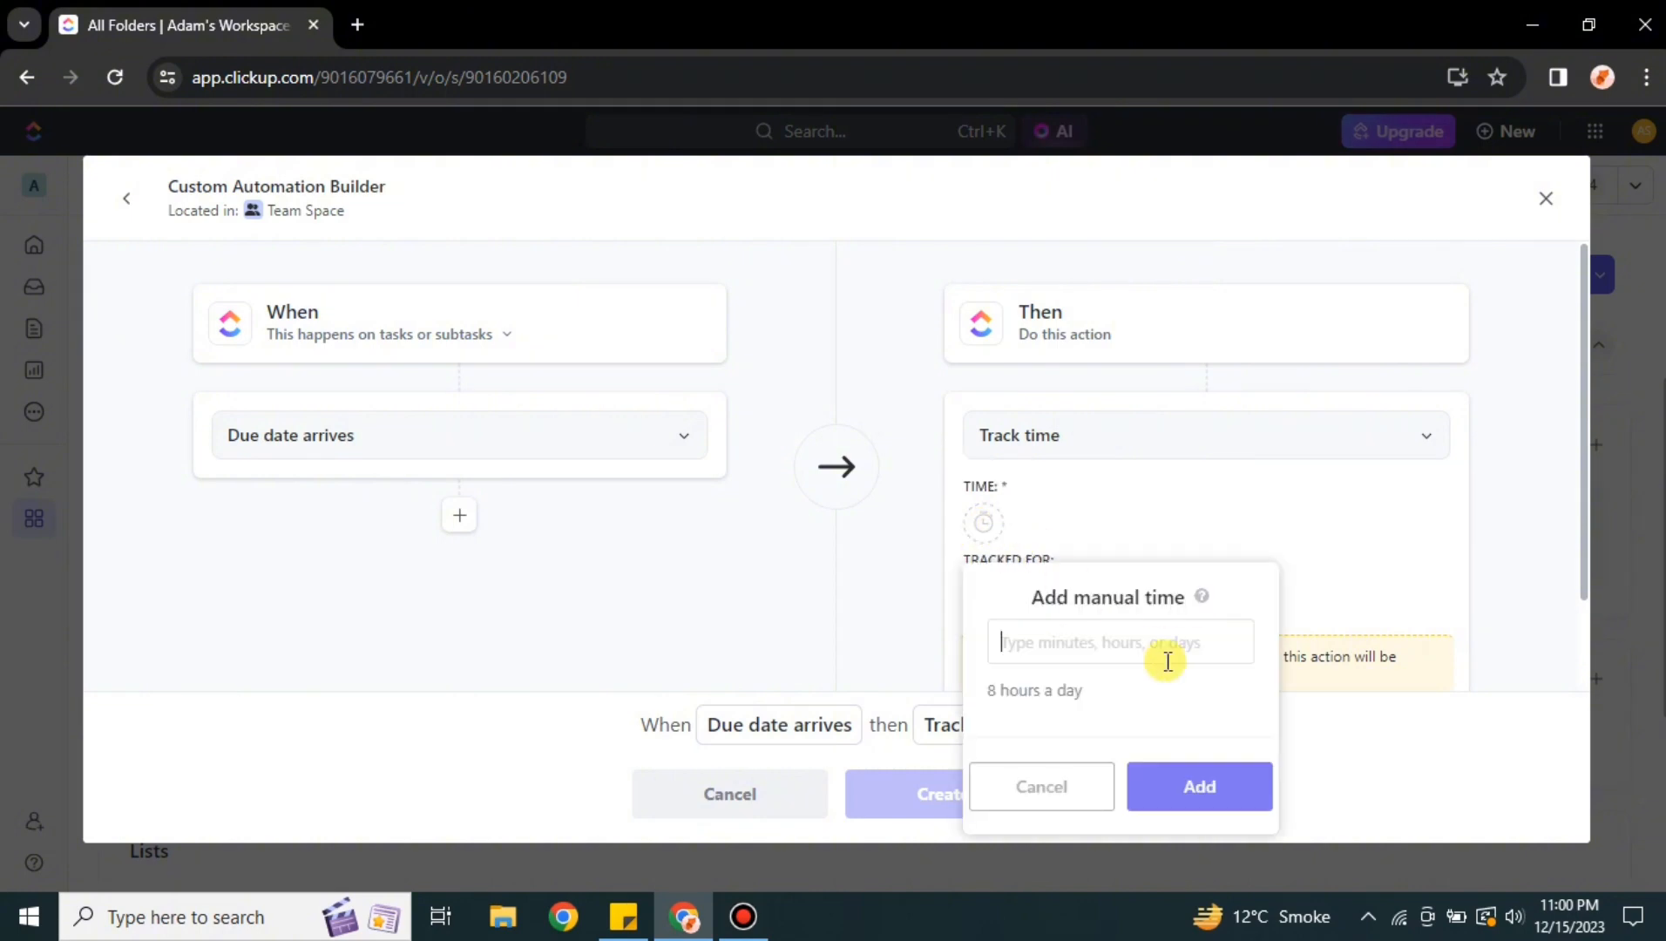
pyautogui.click(1083, 644)
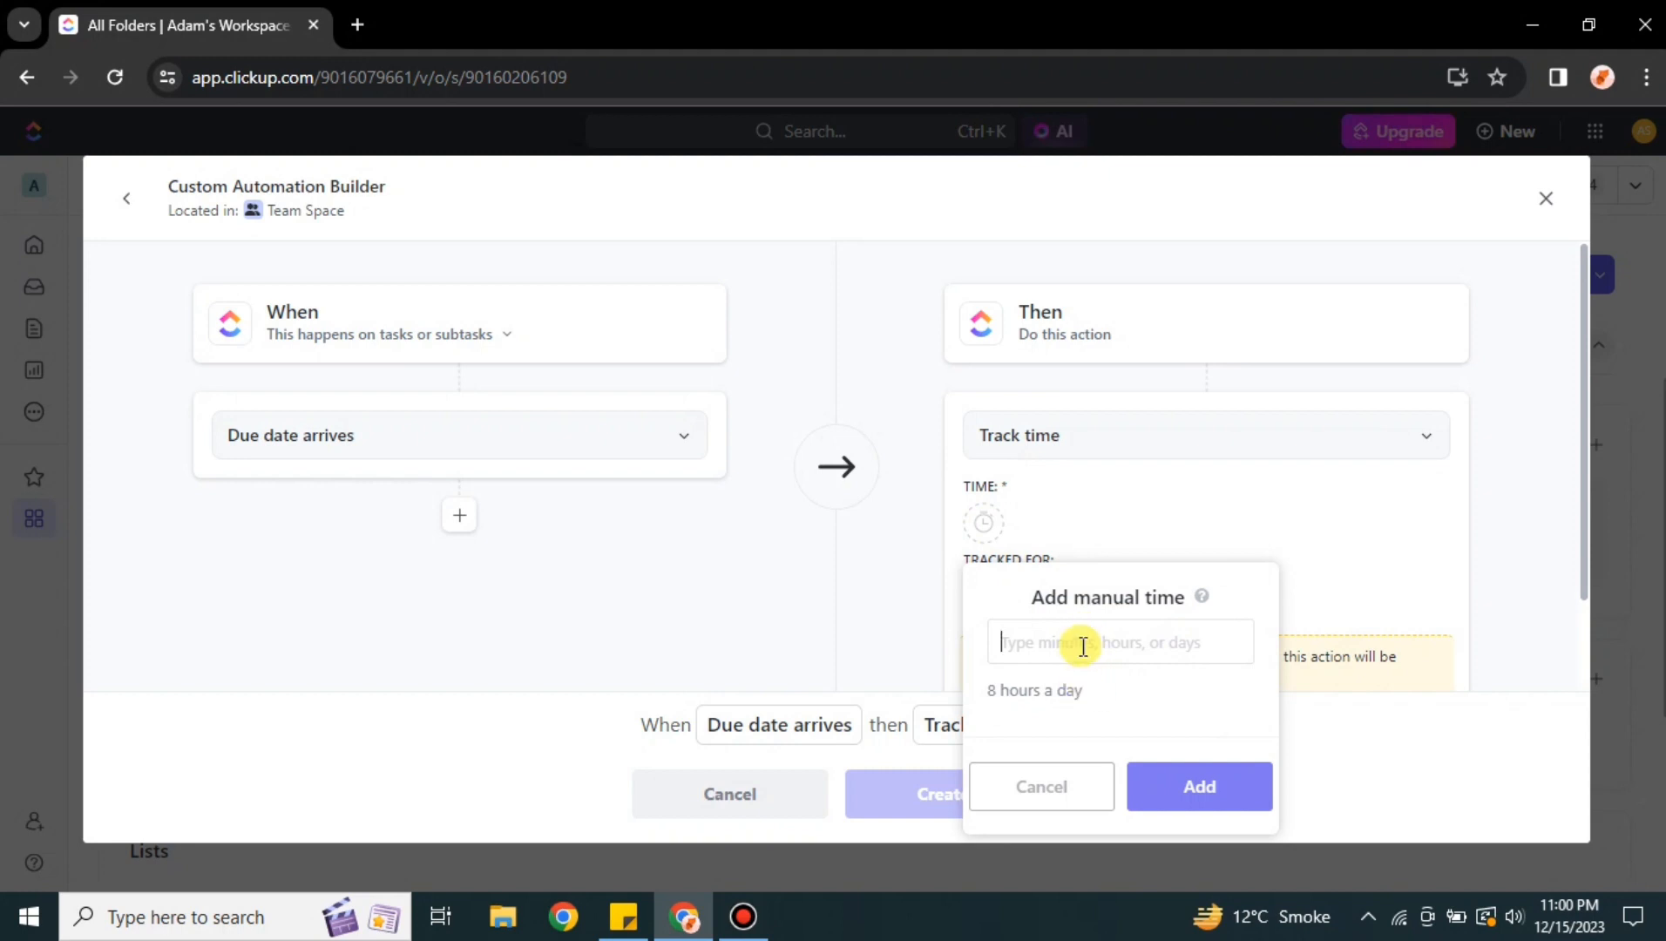
pyautogui.click(1234, 791)
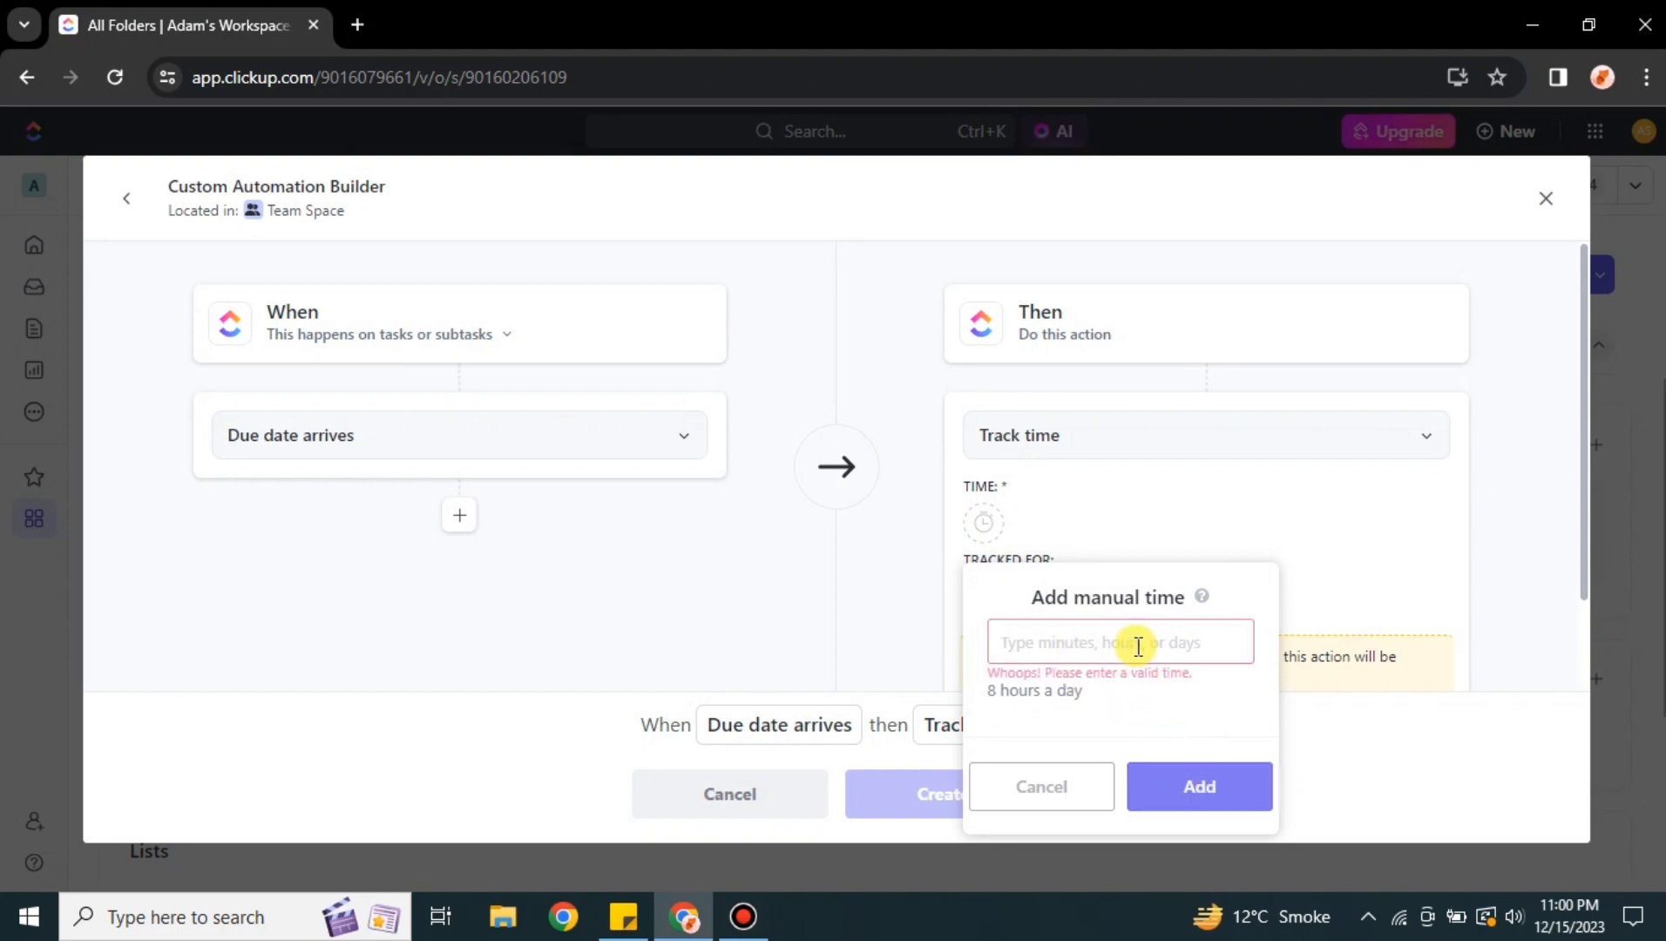
pyautogui.click(1140, 642)
pyautogui.write('*')
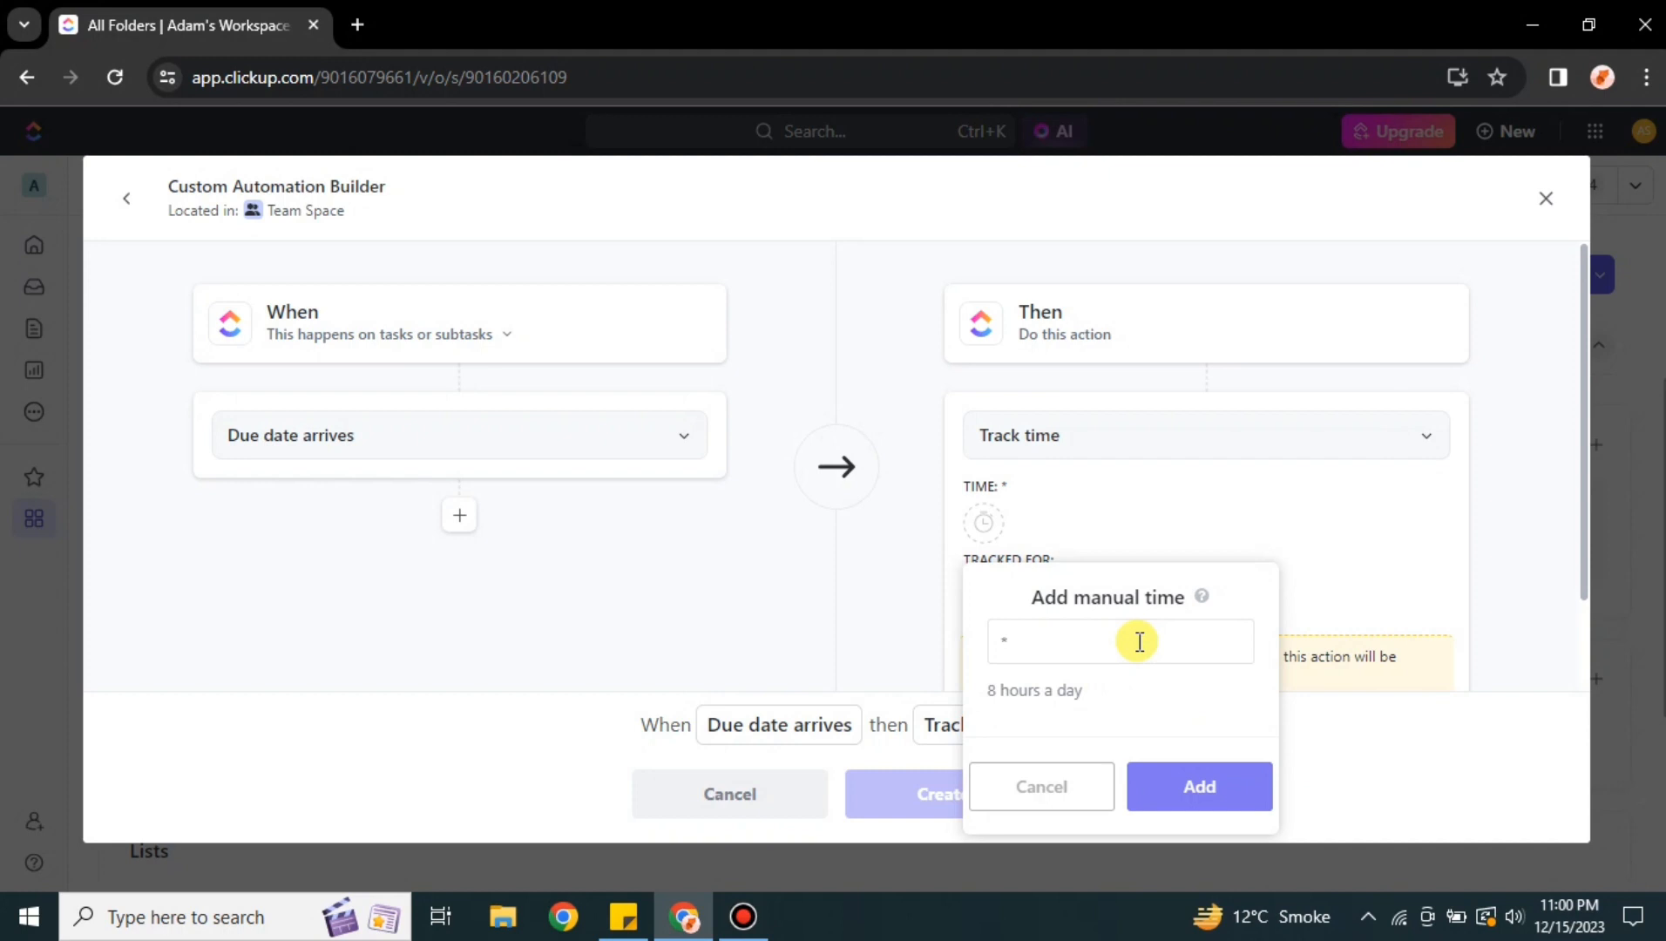
pyautogui.press('BackSpace')
pyautogui.write('8 hours a day')
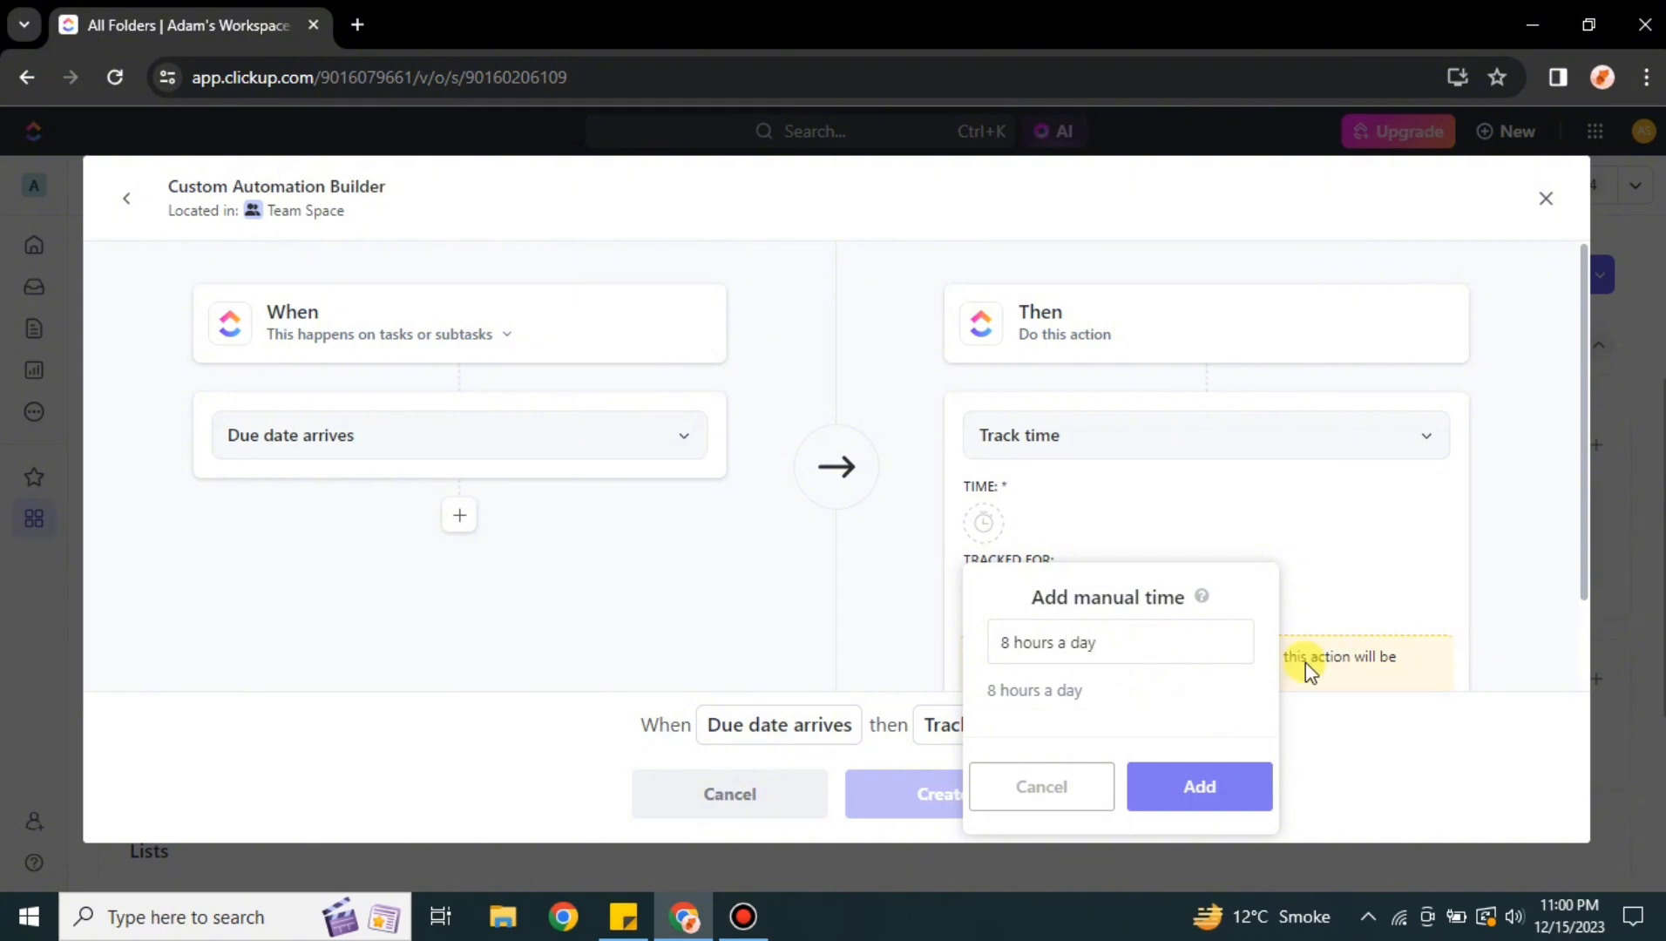
pyautogui.click(1222, 786)
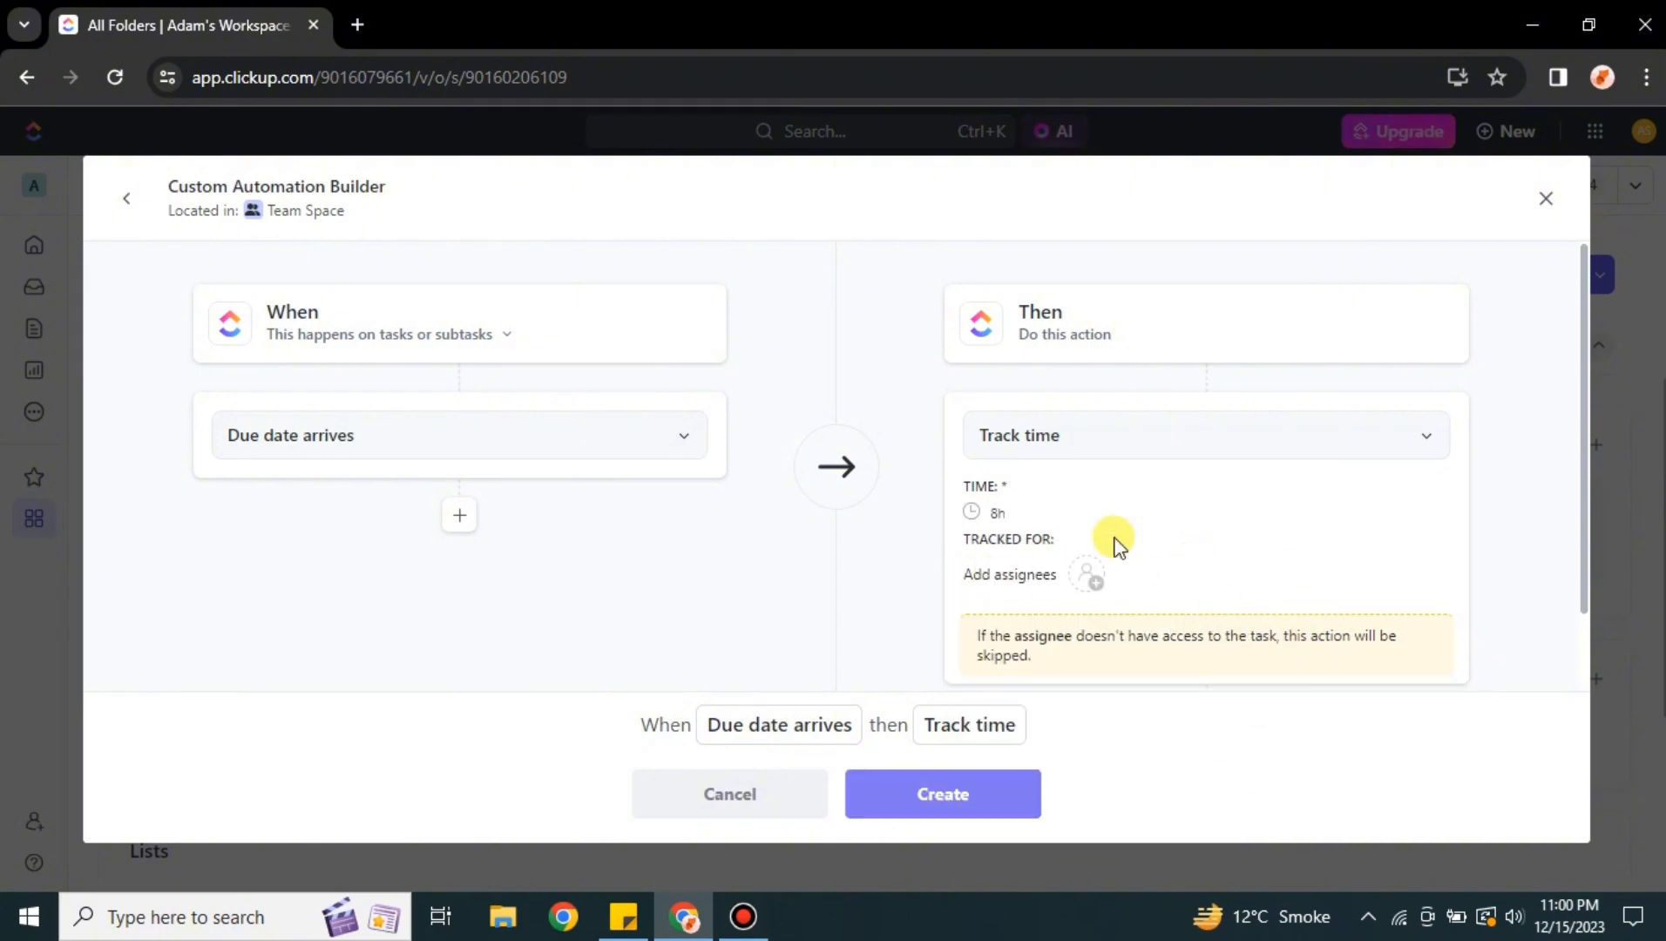
# Create the automation and scroll through the list of active automations
pyautogui.click(998, 788)
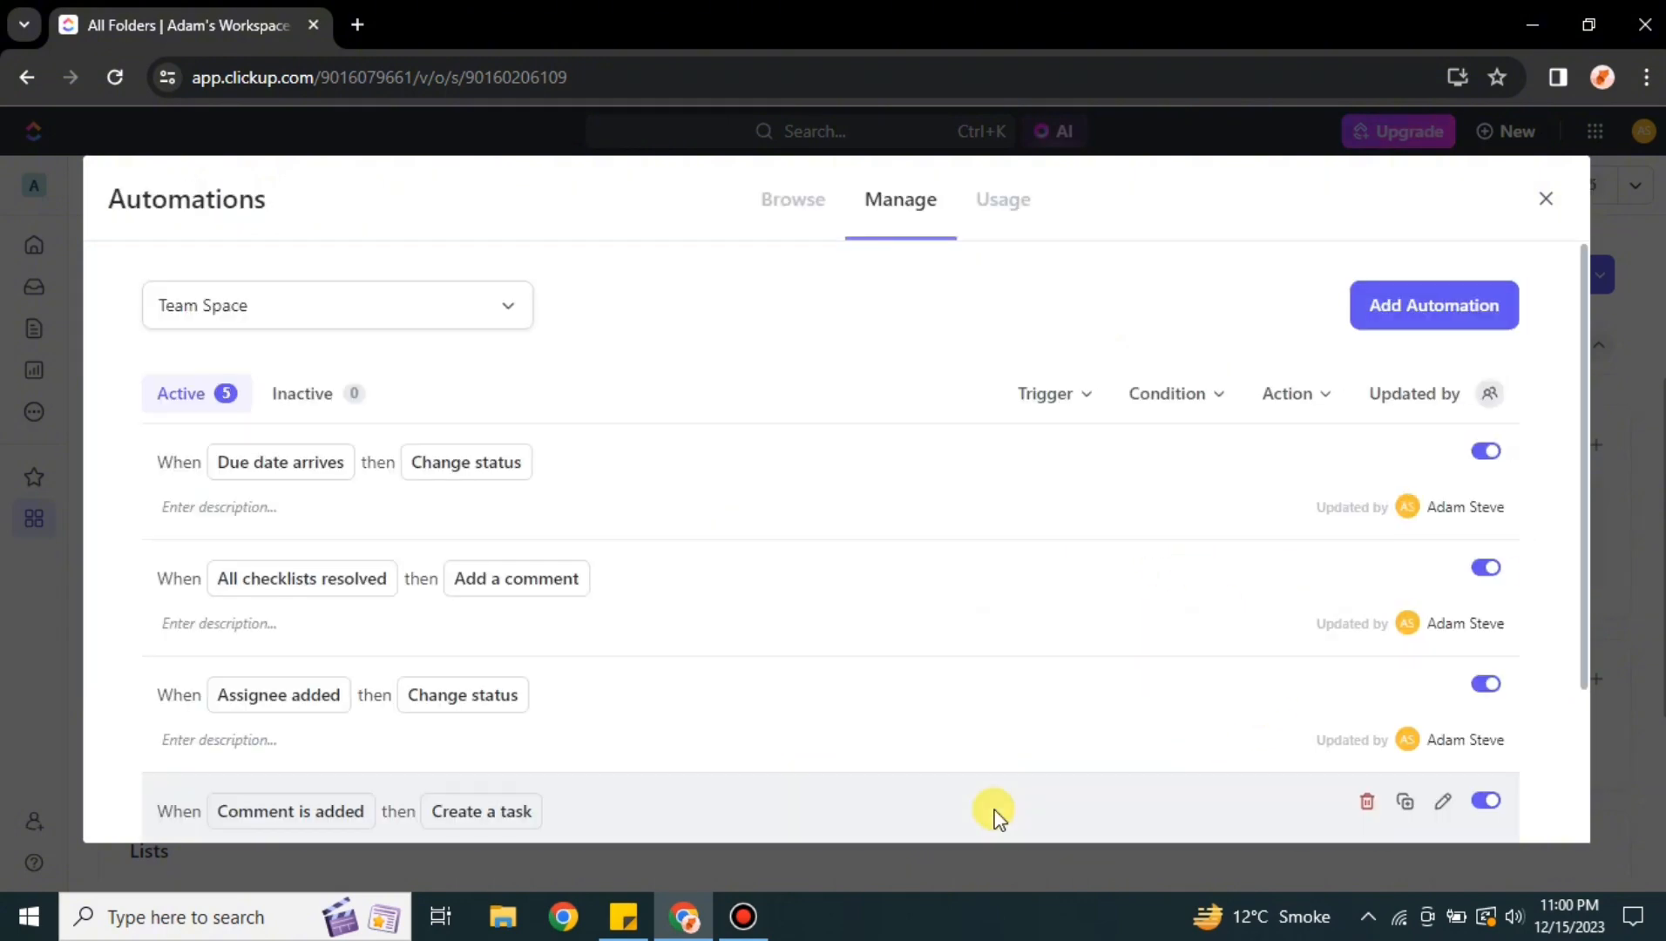
pyautogui.scroll(-1, 959, 785)
pyautogui.scroll(-2, 960, 785)
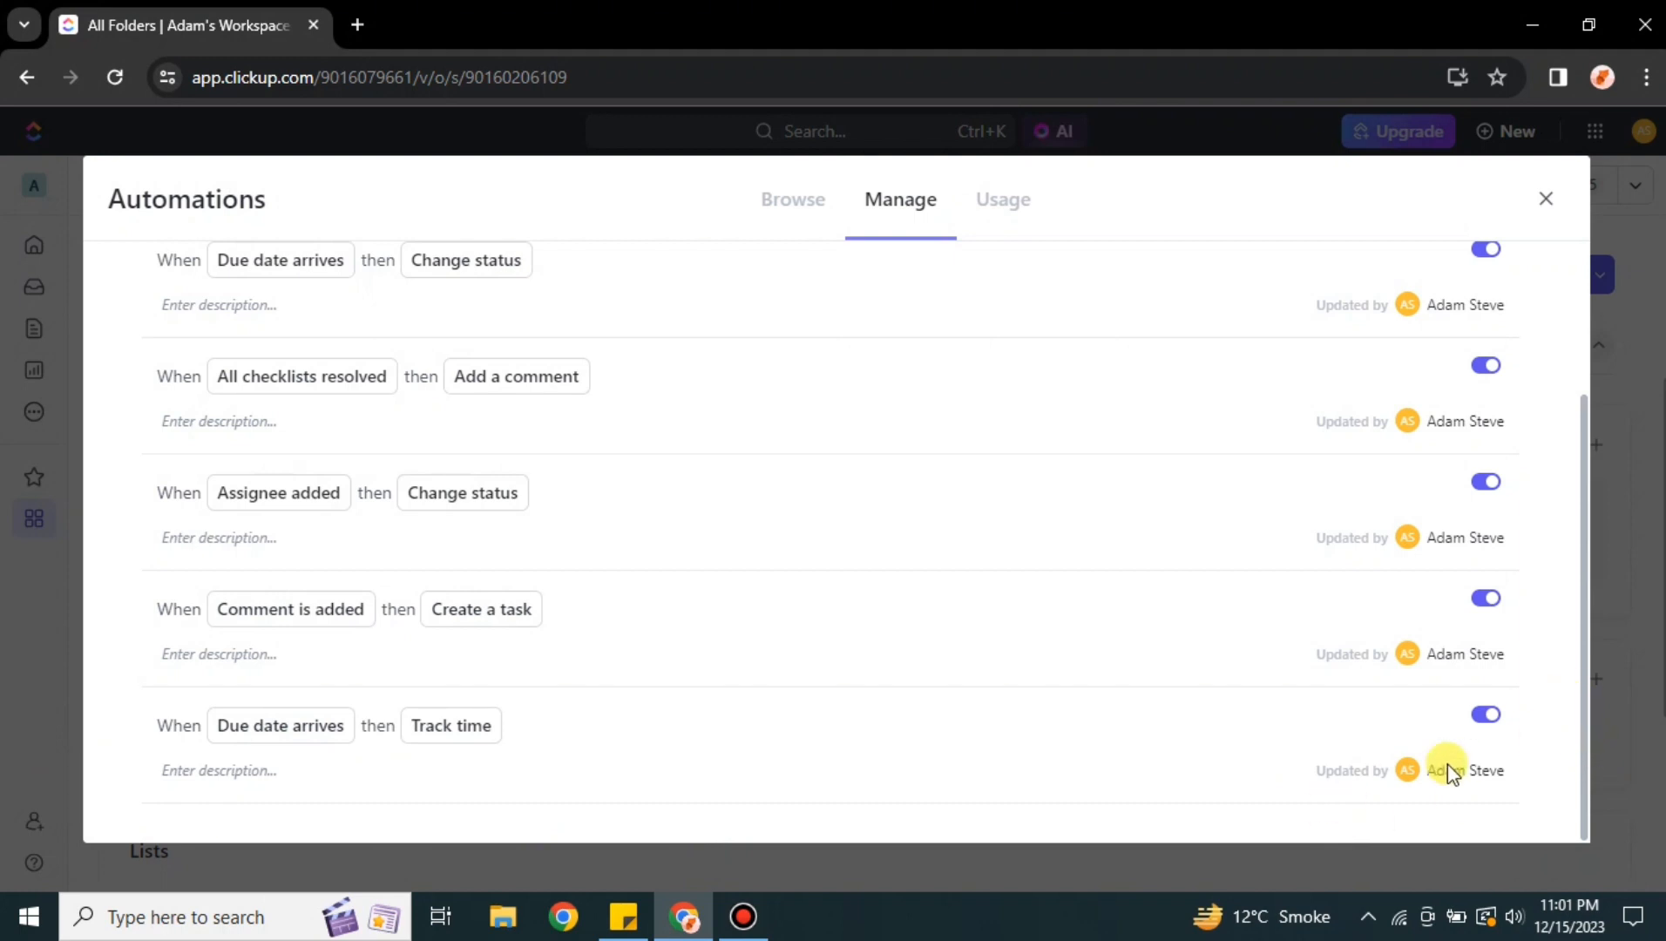
# Deactivate the Due date arrives → Track time and Comment is added → Create a task automations, review the inactive list, and close Automations
pyautogui.click(1491, 720)
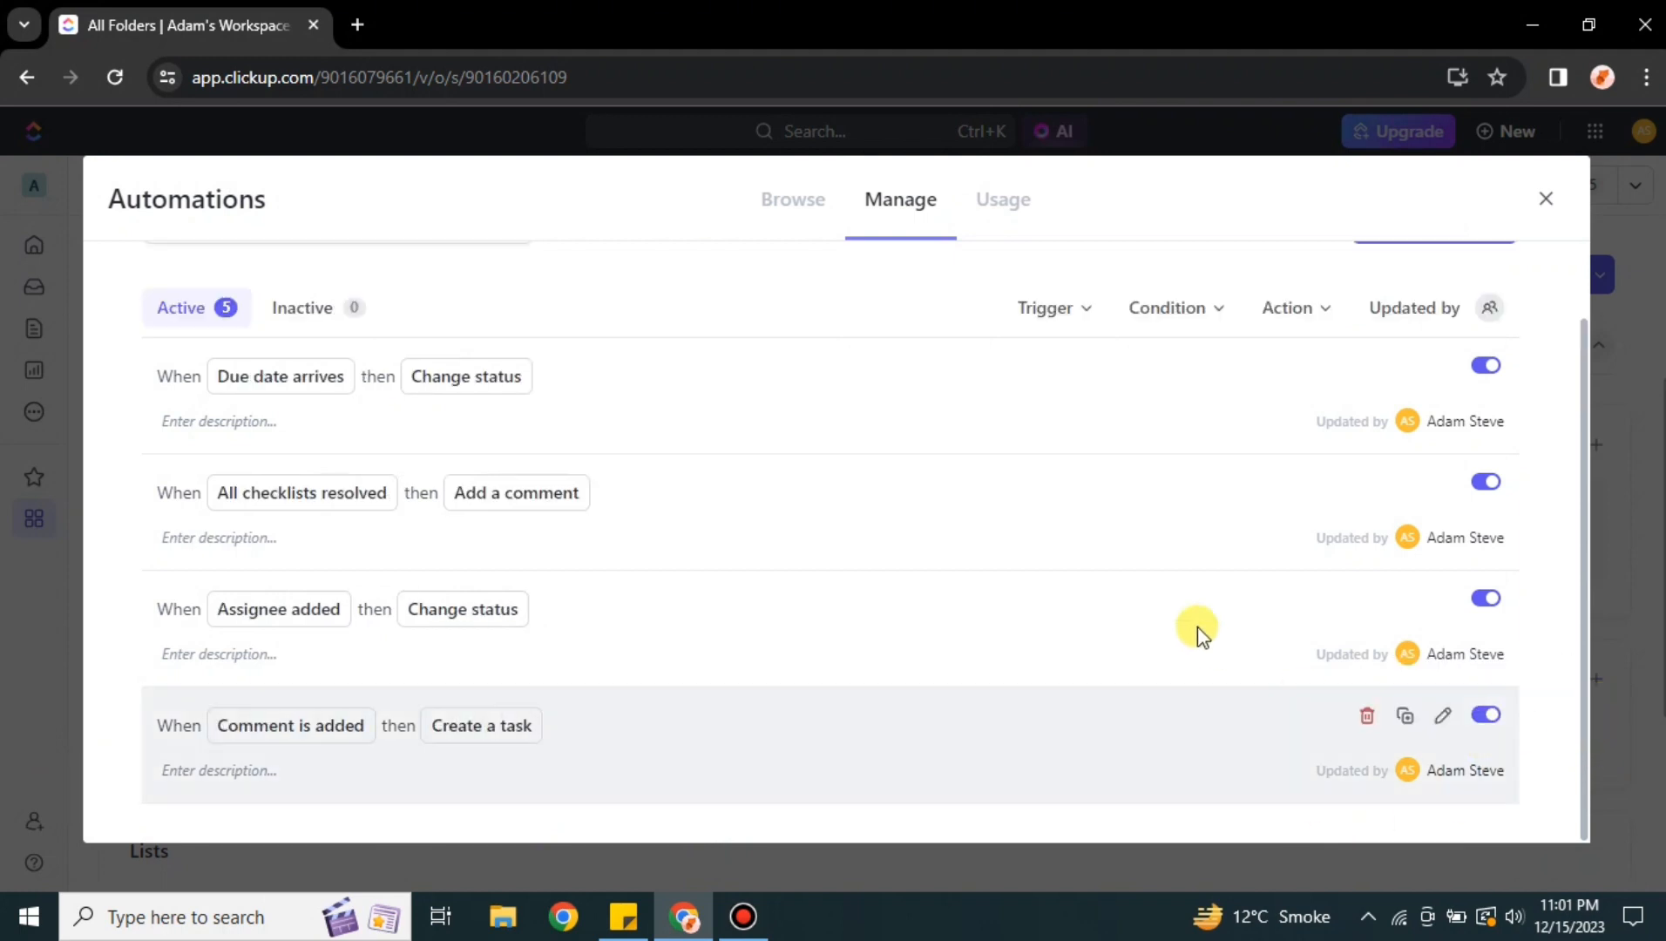
pyautogui.click(1490, 718)
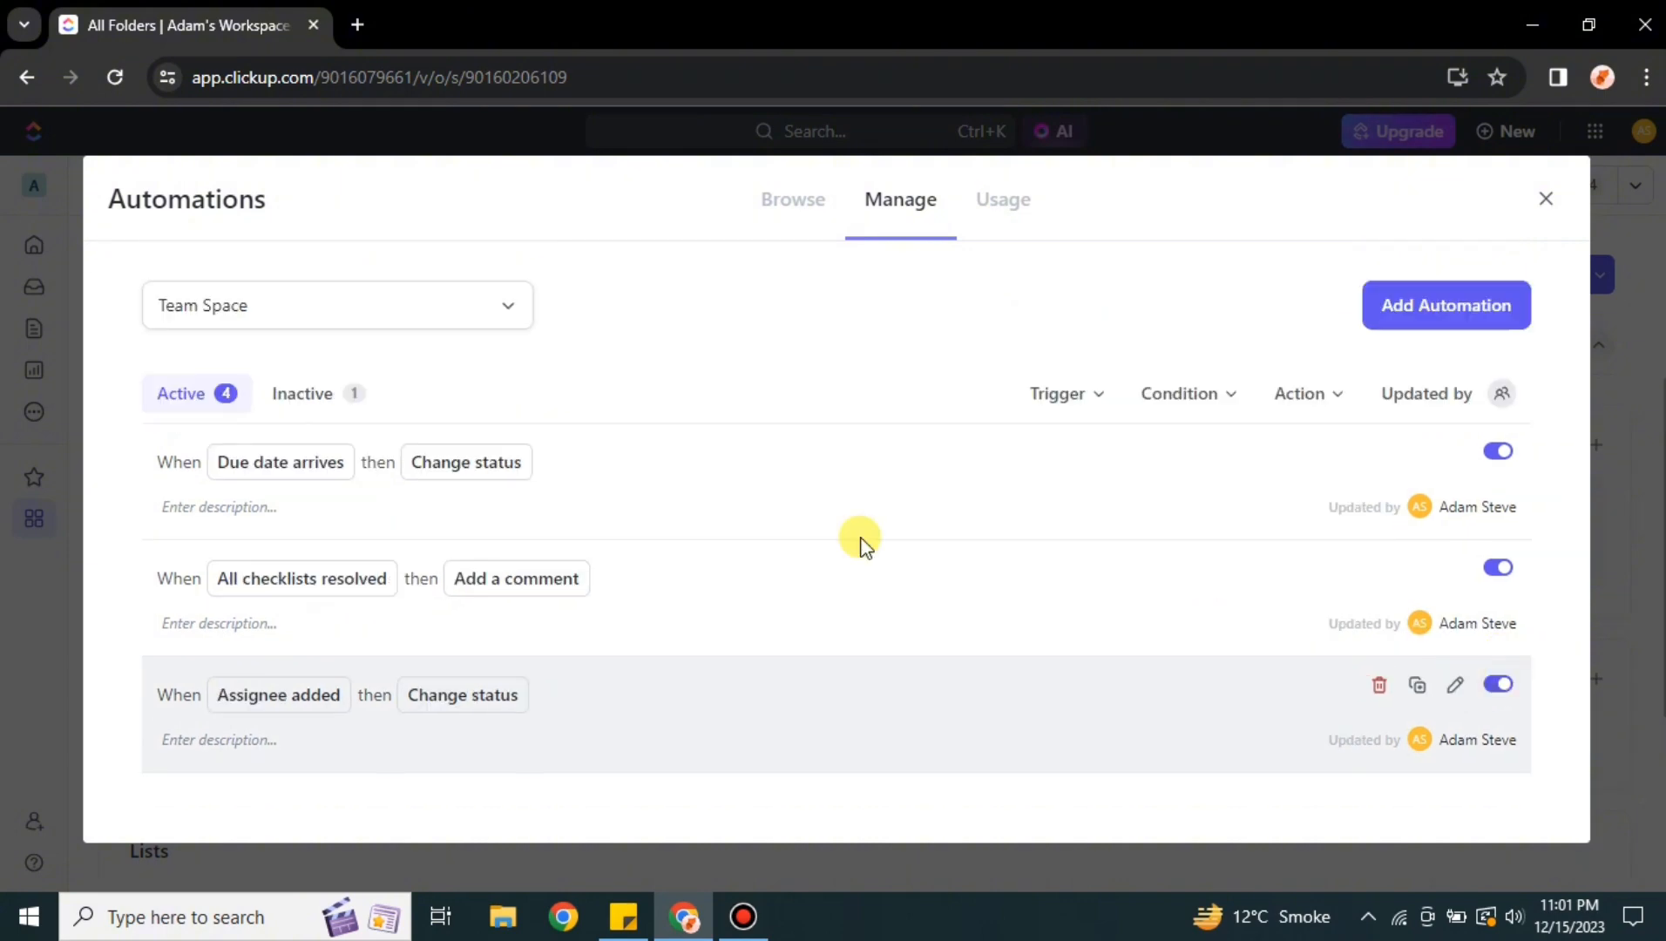
pyautogui.click(303, 401)
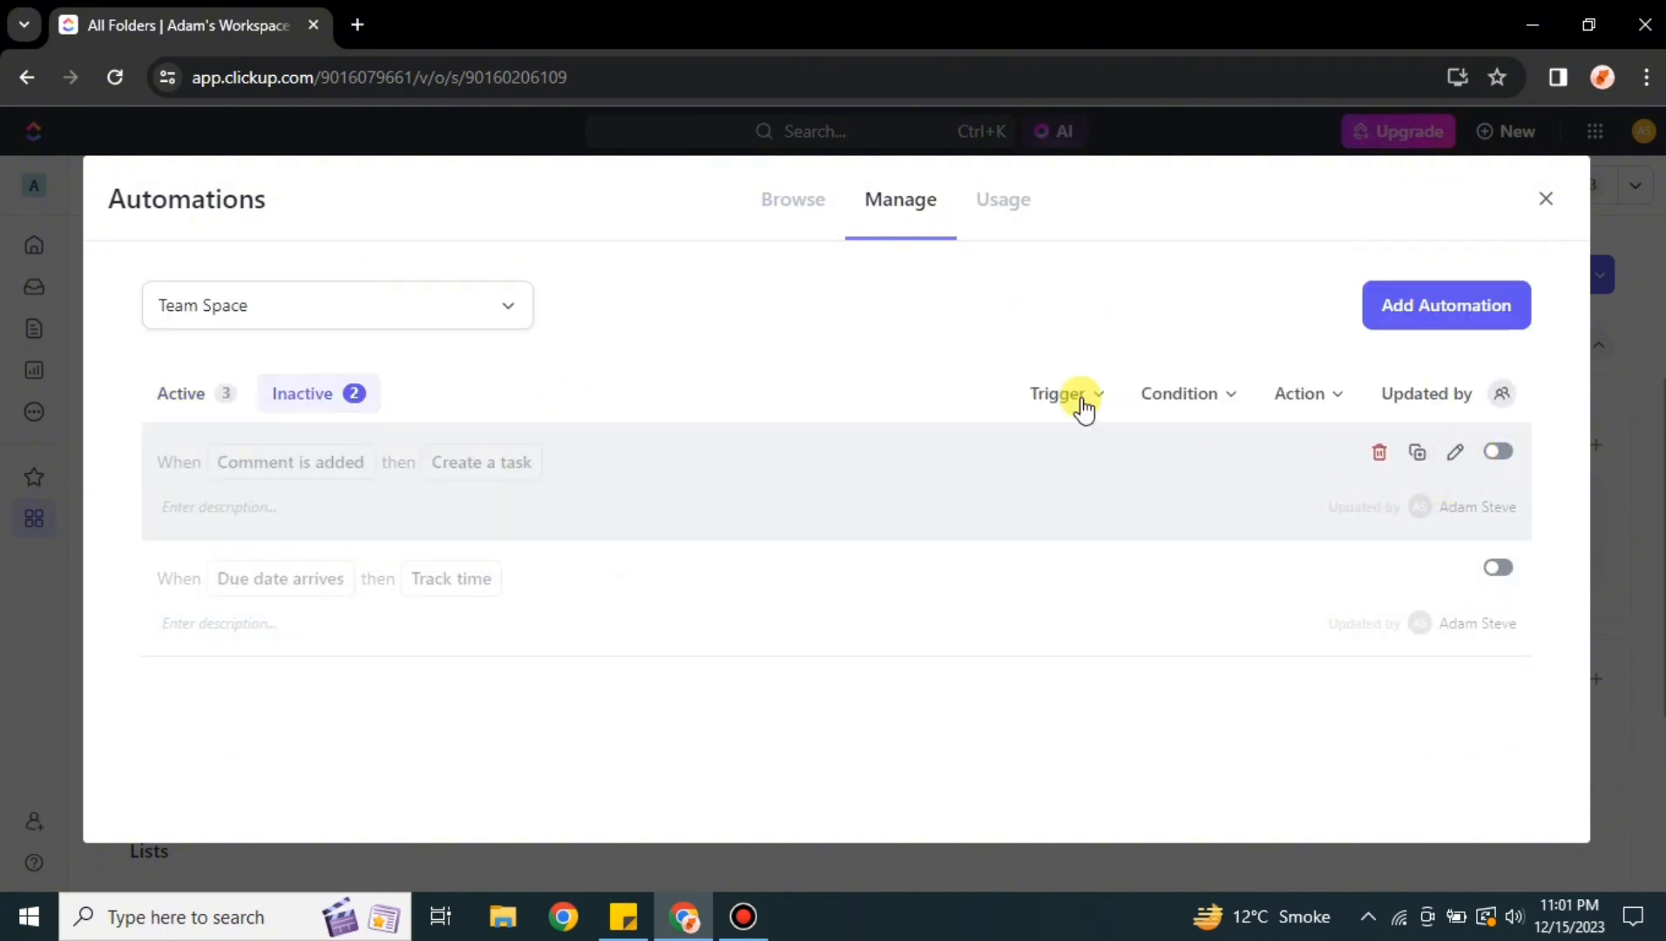
pyautogui.click(1547, 202)
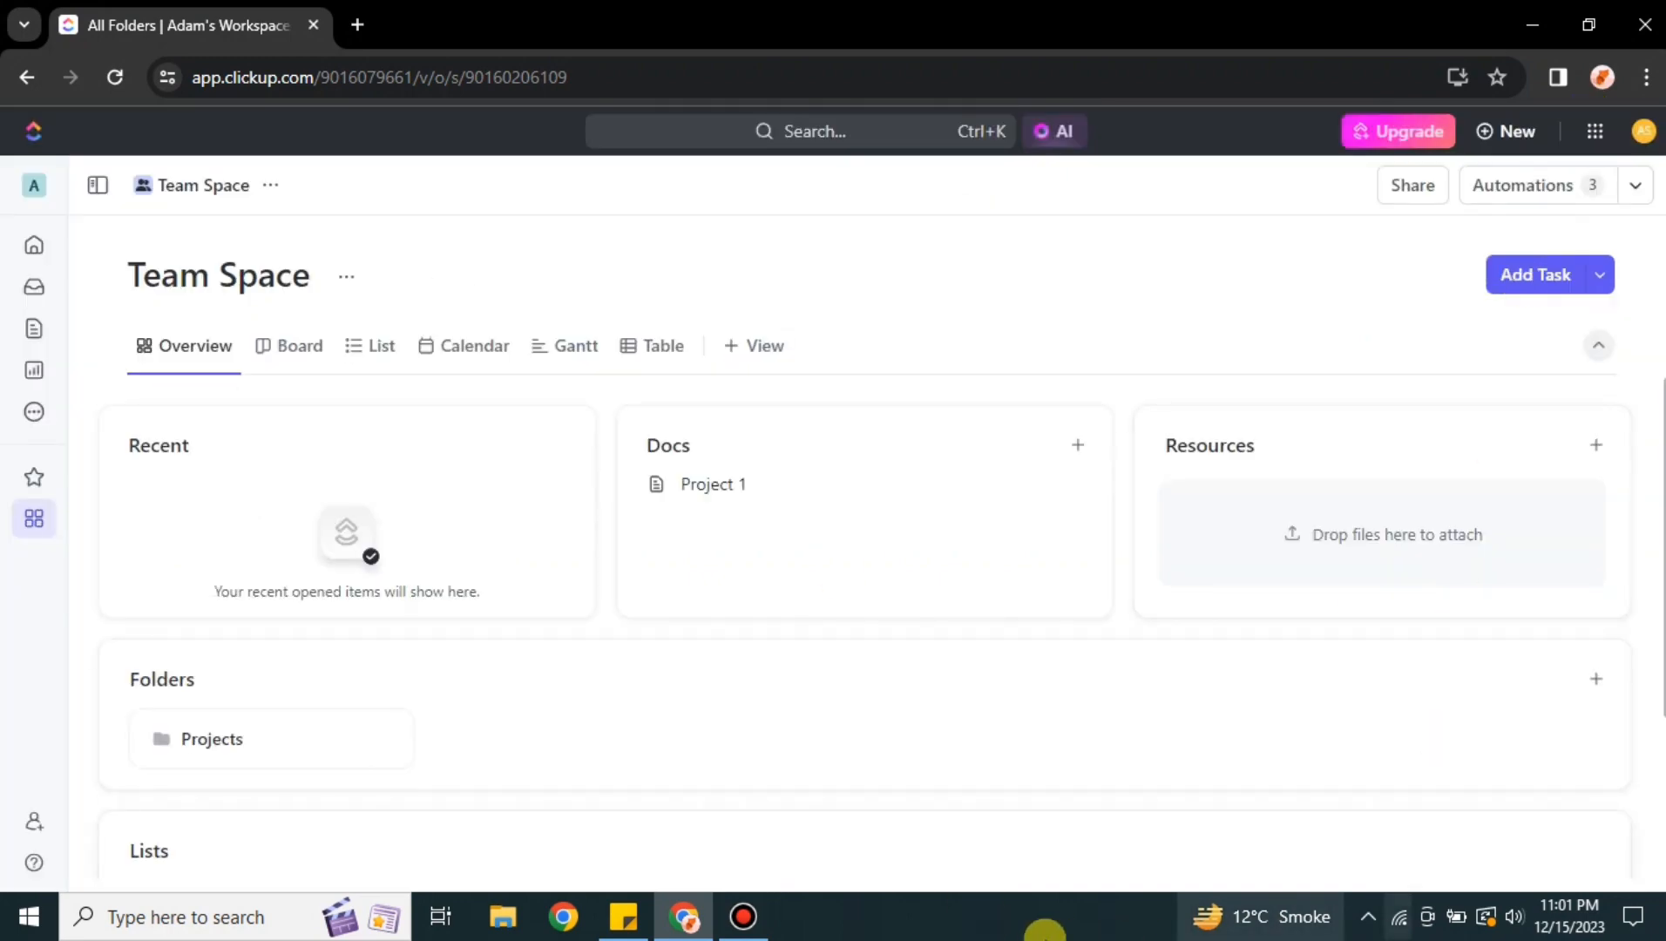